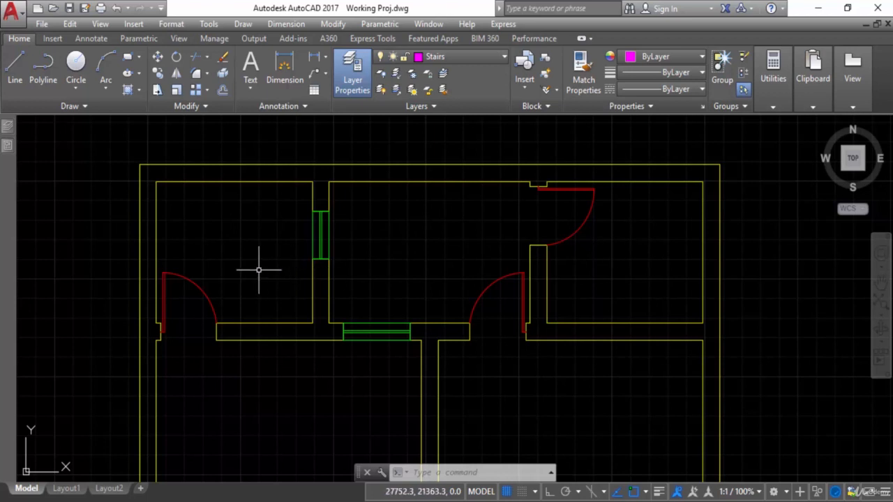
Step: Make the Text layer the current layer
middle_click_drag(257, 270, 261, 295)
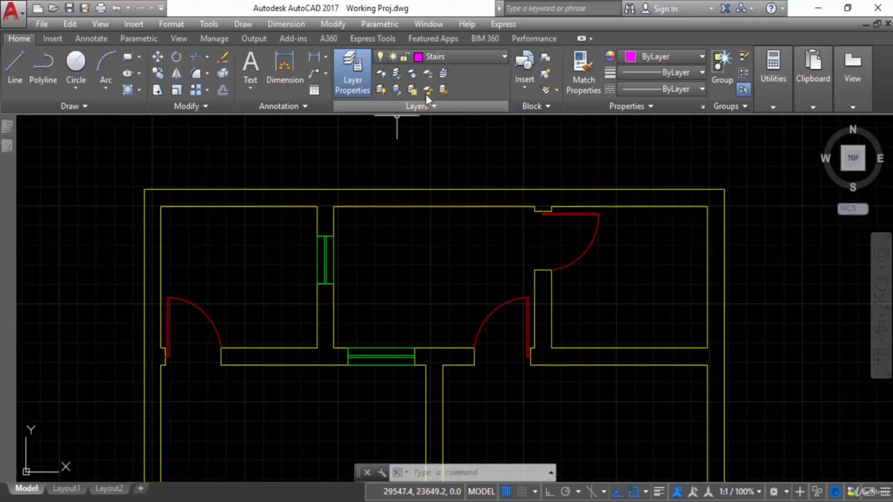
left_click(476, 61)
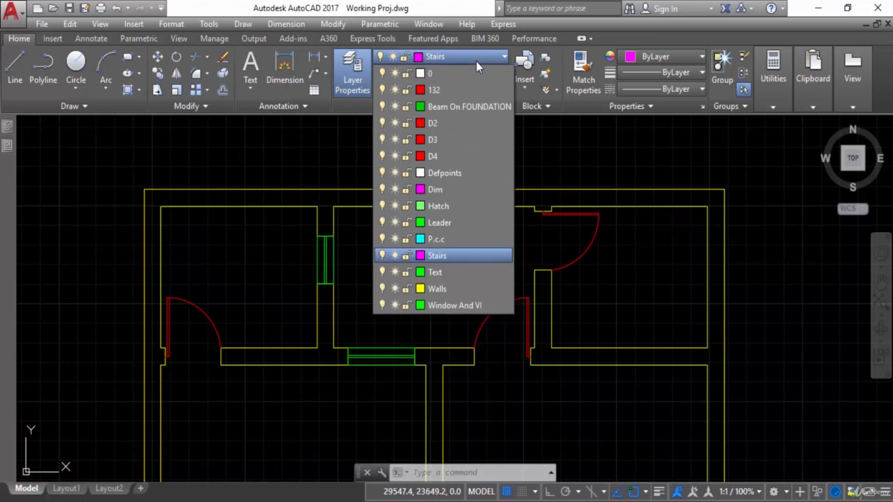
left_click(427, 271)
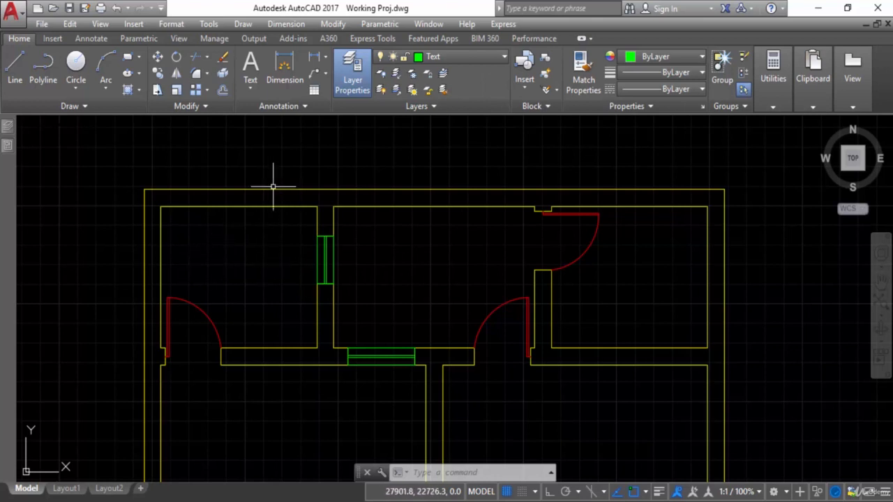
Step: Start a multiline text in the plan's upper-left room and narrow its text box to fit inside the room
left_click(249, 88)
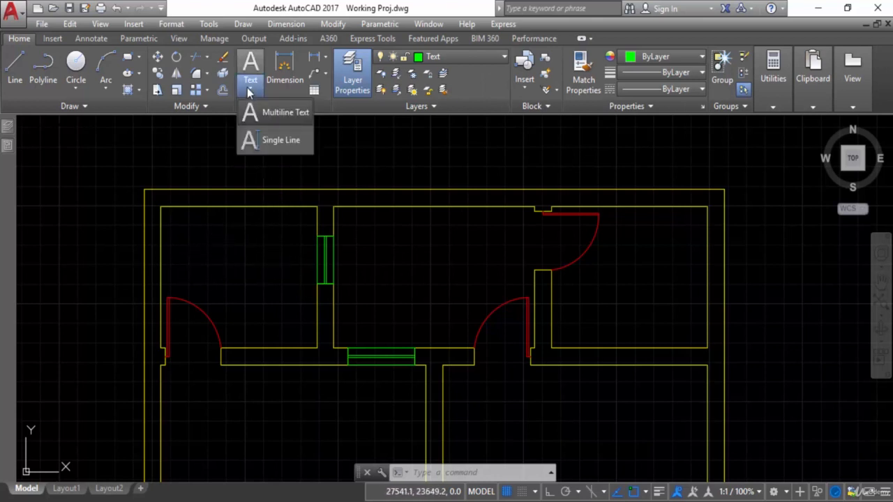
left_click(277, 118)
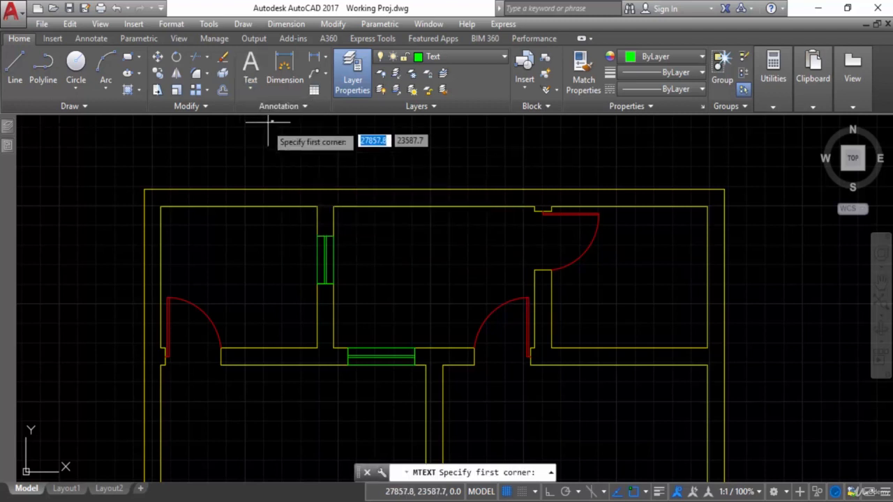
left_click(190, 235)
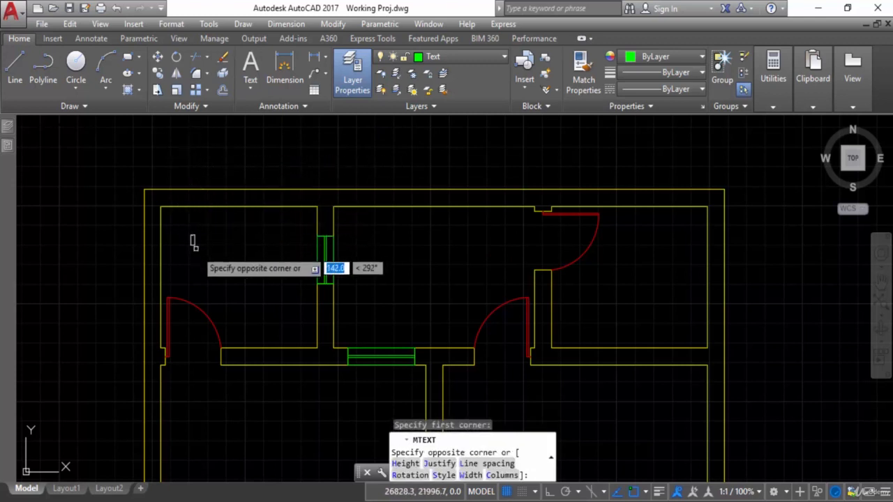
left_click(276, 265)
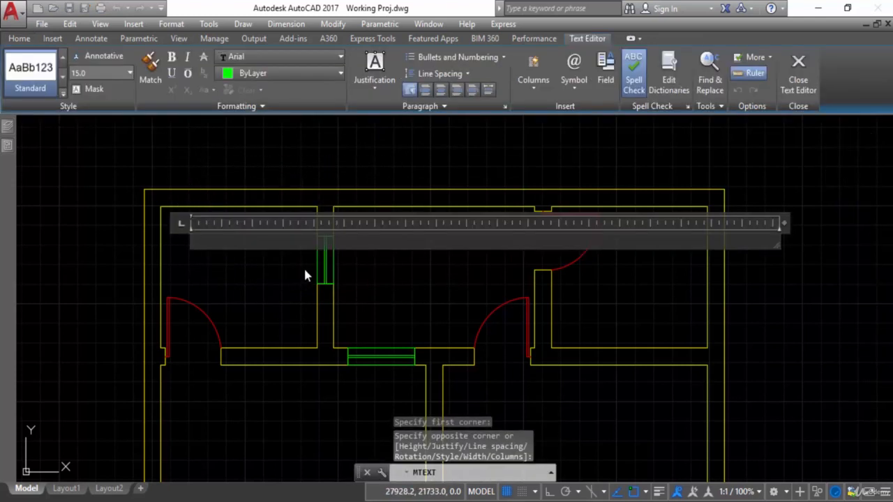
left_click_drag(788, 224, 294, 240)
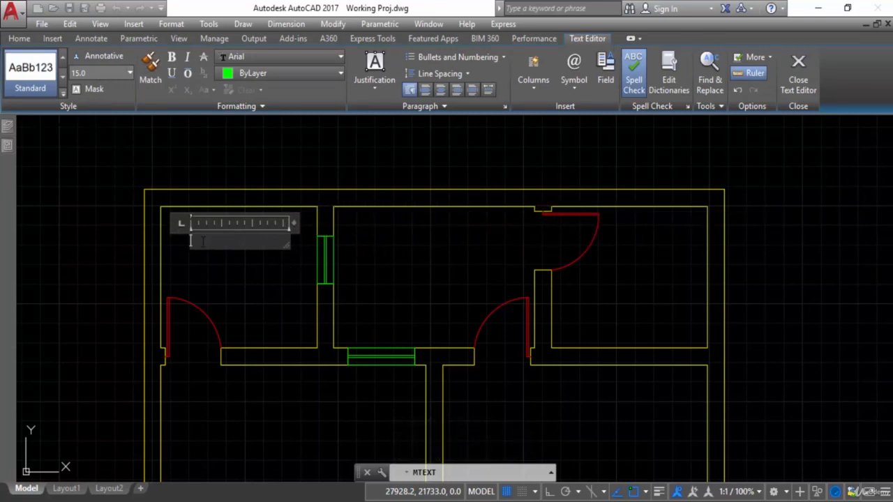
Step: Set the text height to 30 and enter "Toilet" as the first line of the room label
left_click(130, 73)
type("30")
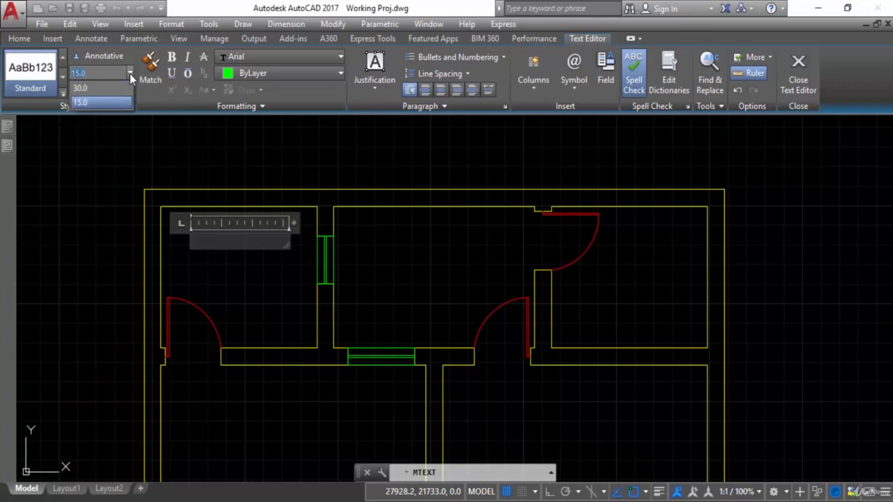
key("Return")
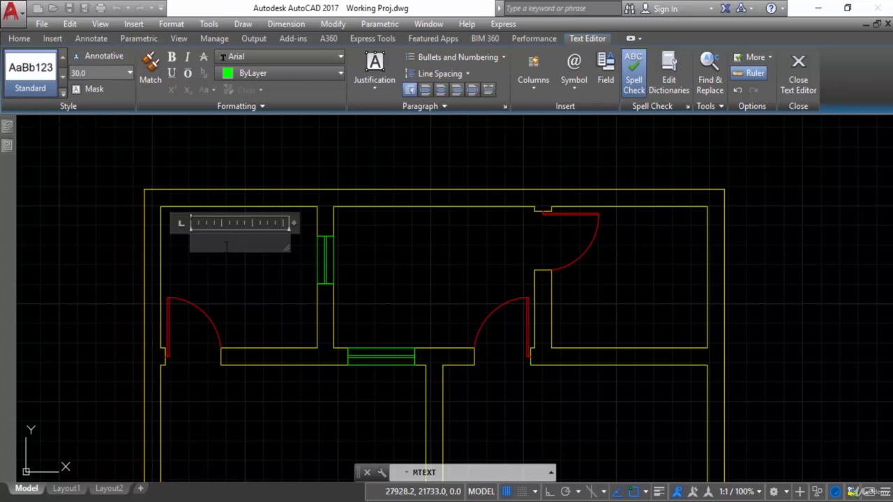
type("Toile")
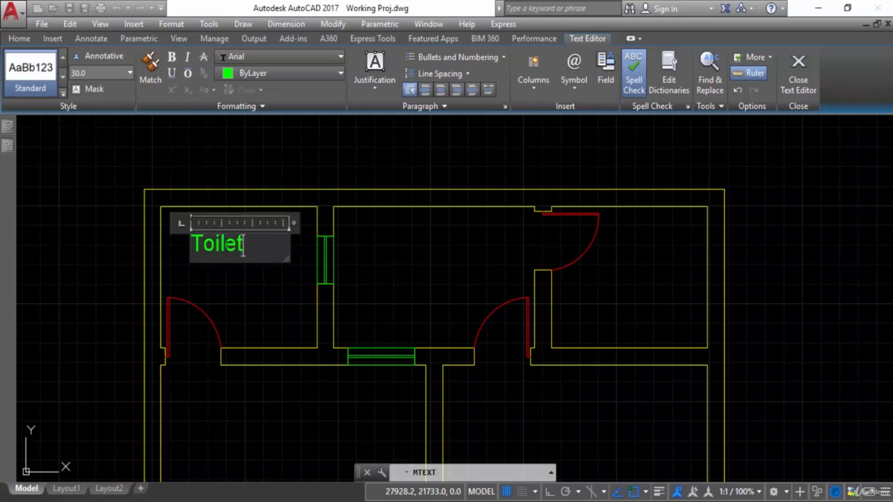
type("t")
key("Return")
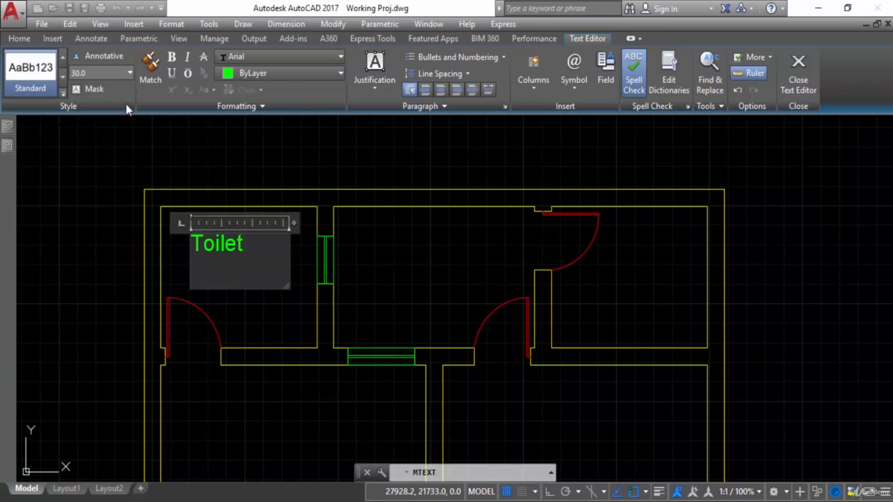
left_click(129, 73)
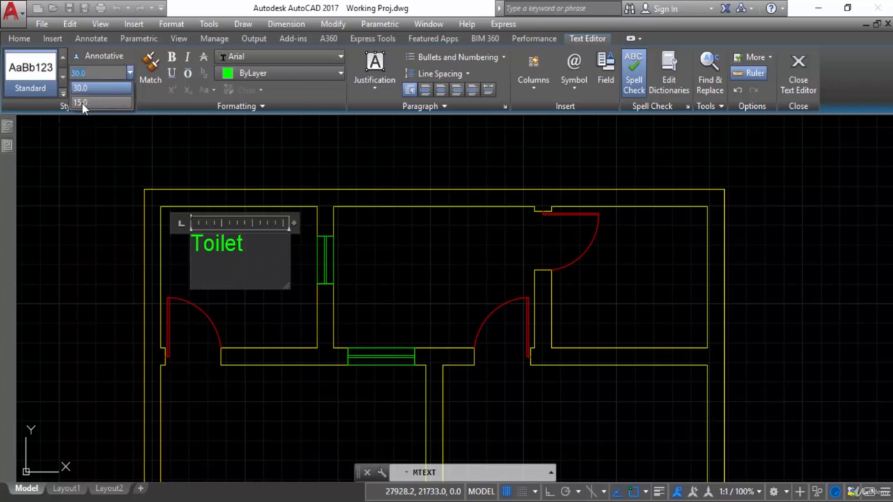
left_click(85, 103)
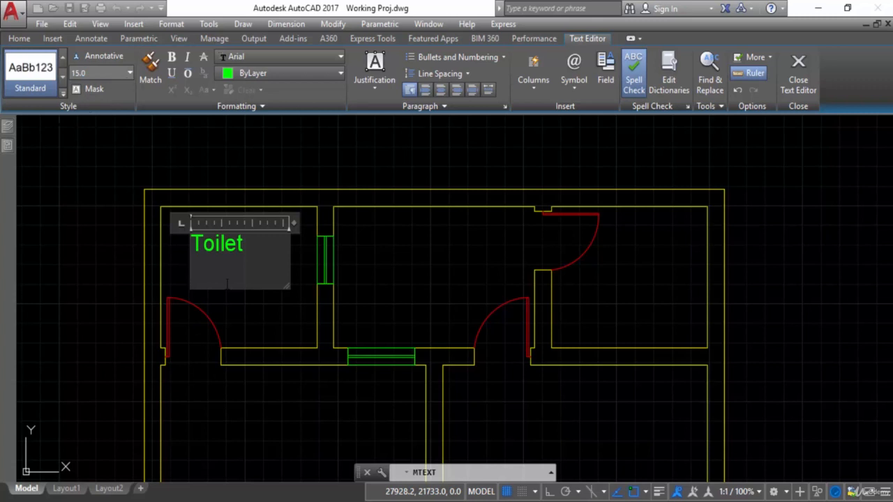
type("d")
key("BackSpace")
key("BackSpace")
key("BackSpace")
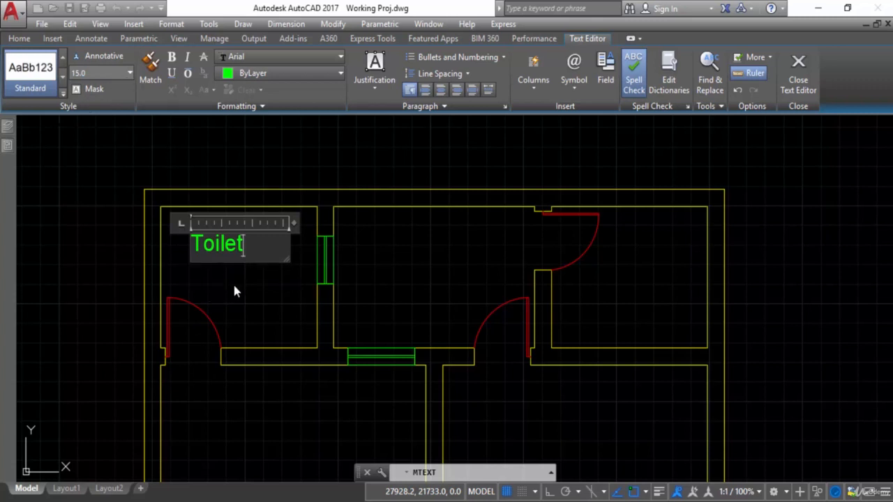
Step: Add a second line "2100 mm x 1800 mm" at height 15, widen the text box to fit it and finish the text
key("Return")
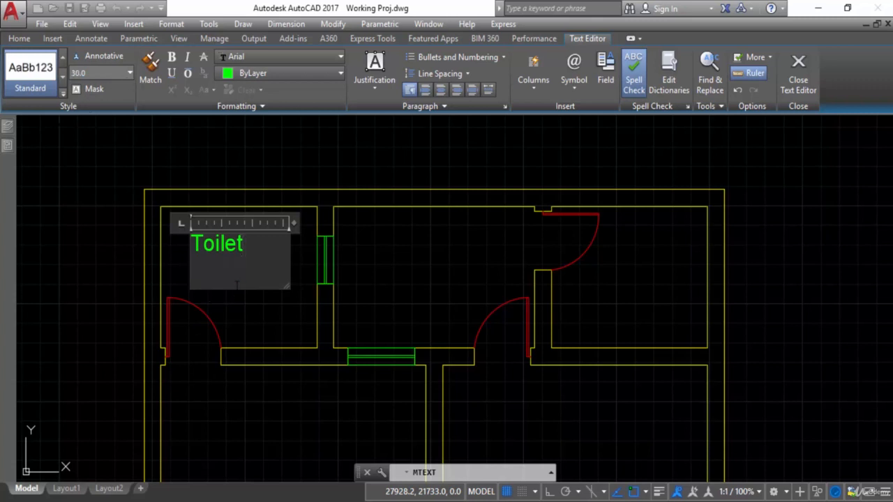
left_click(128, 73)
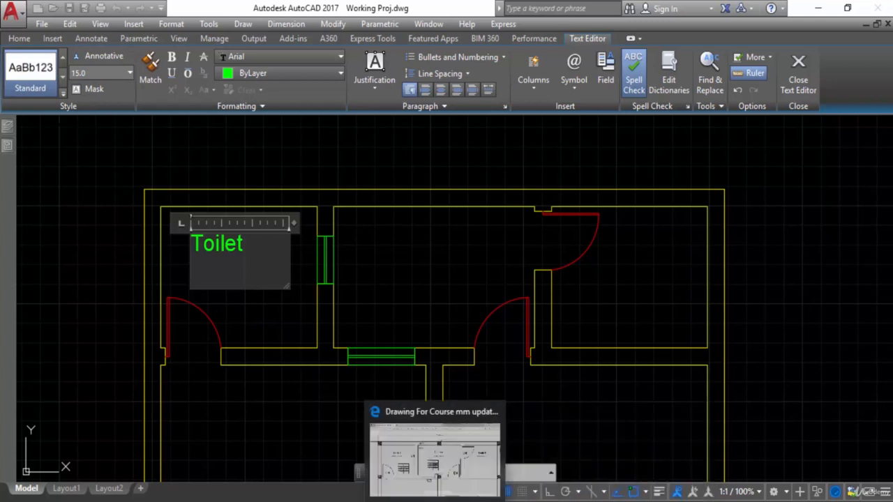
left_click(192, 272)
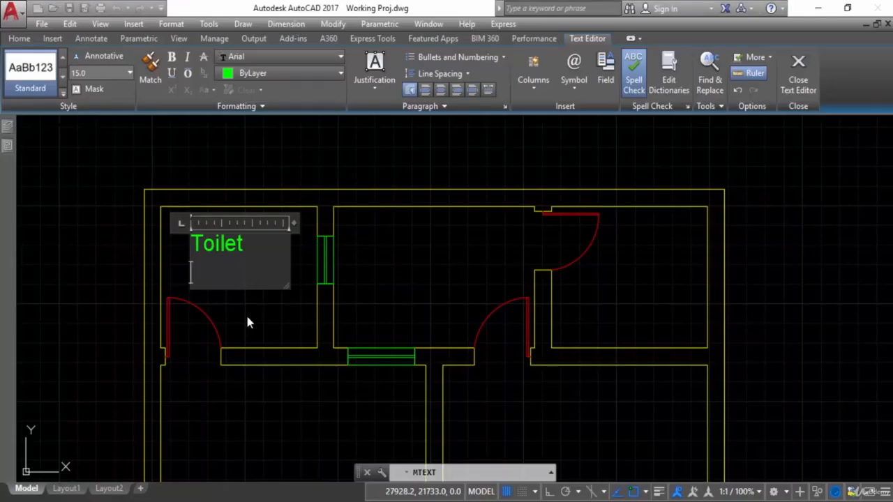
type("2100 mm")
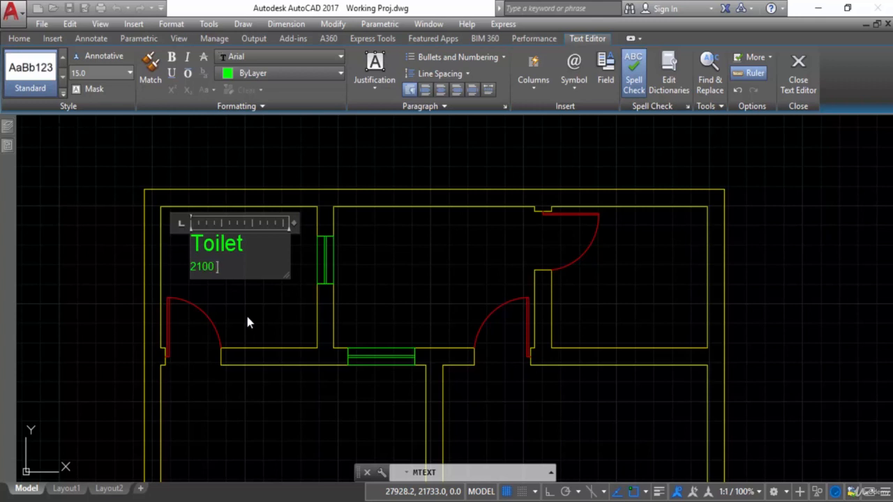
type(" x 1800 mm")
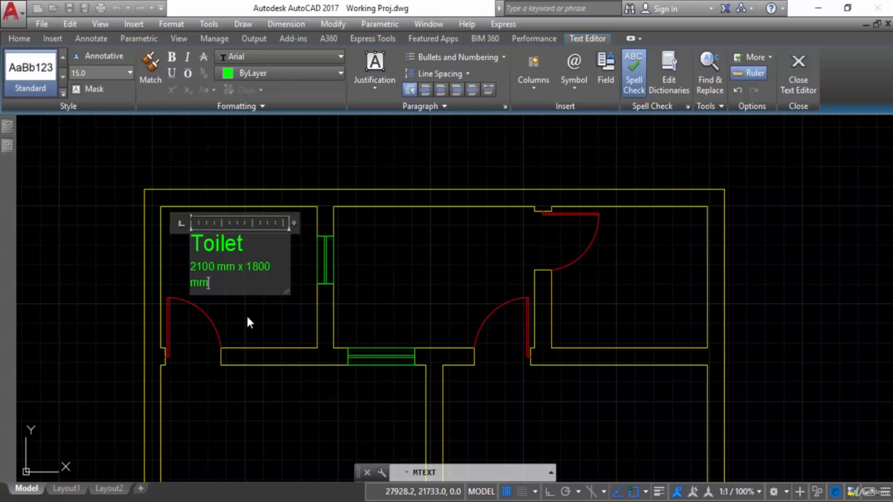
left_click_drag(293, 223, 303, 224)
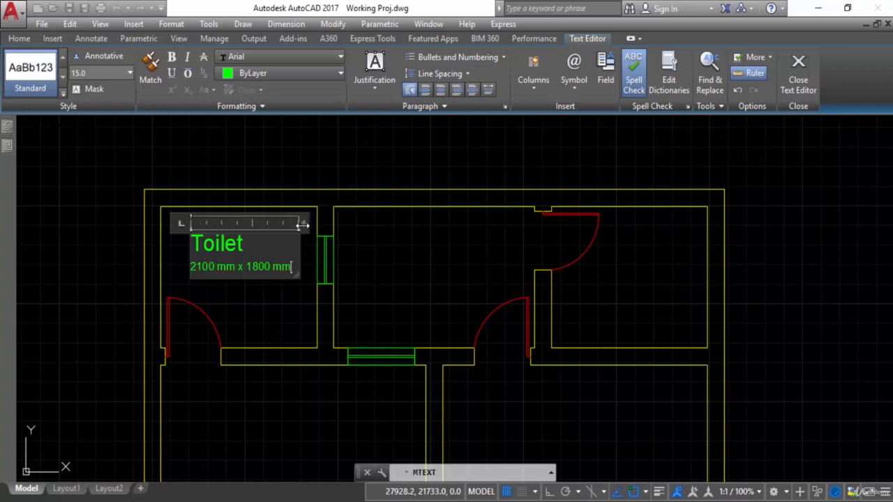
left_click(272, 302)
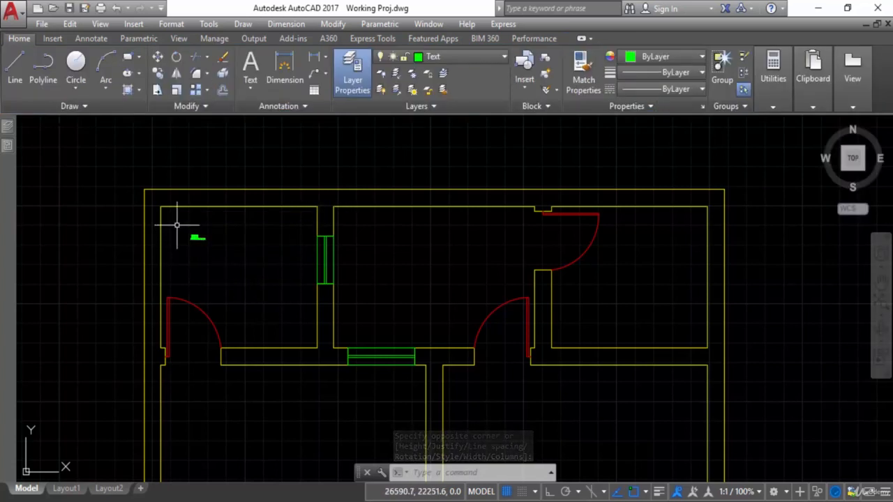
Step: Increase the text height of the Toilet label through its properties
left_click(196, 238)
right_click(198, 236)
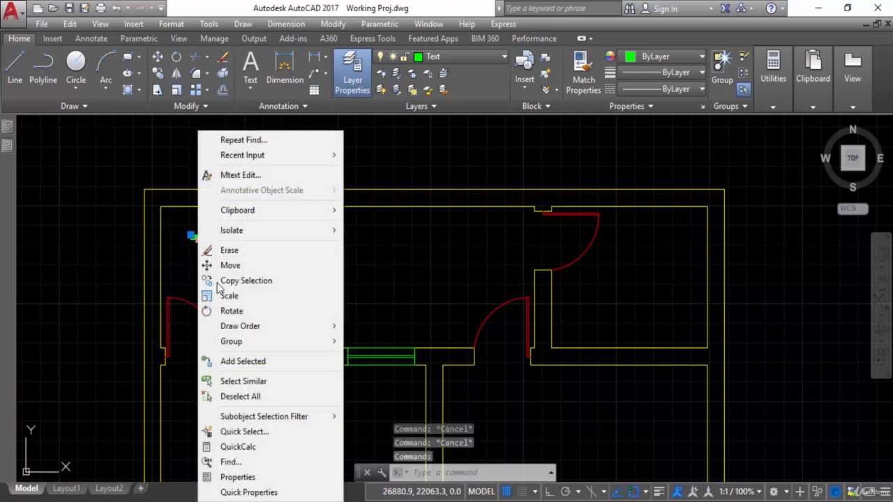
left_click(233, 476)
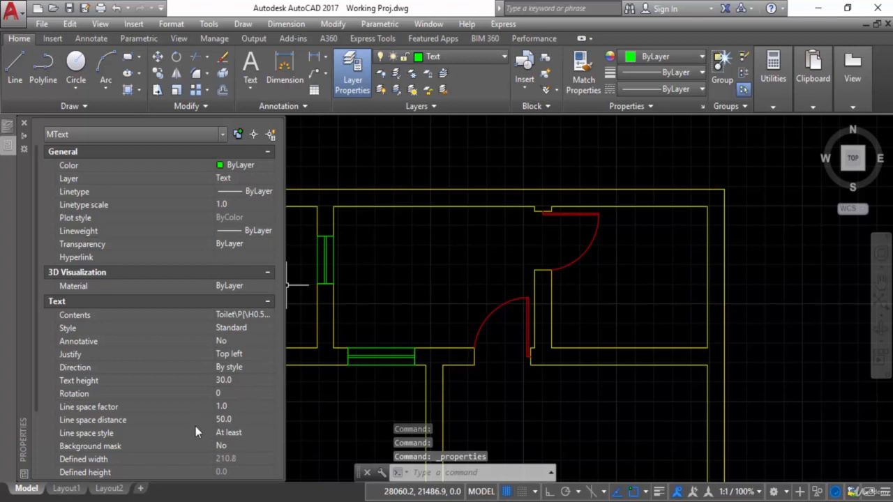
left_click(234, 379)
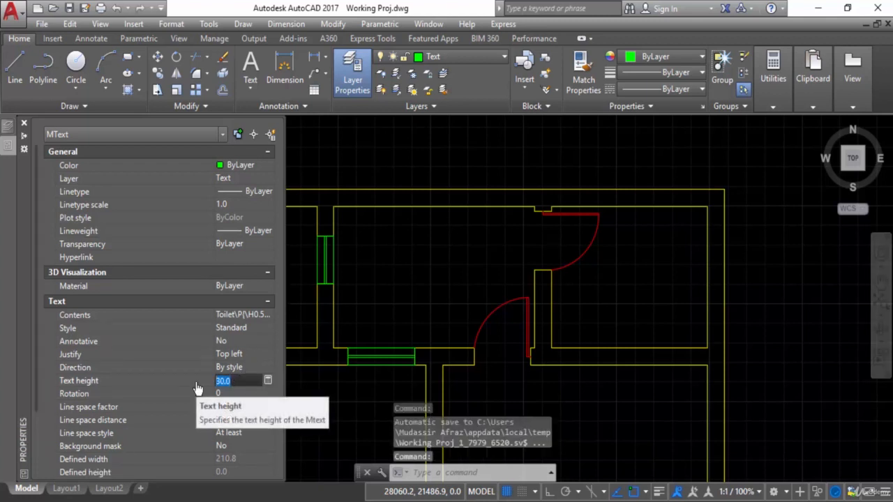
key("Tab")
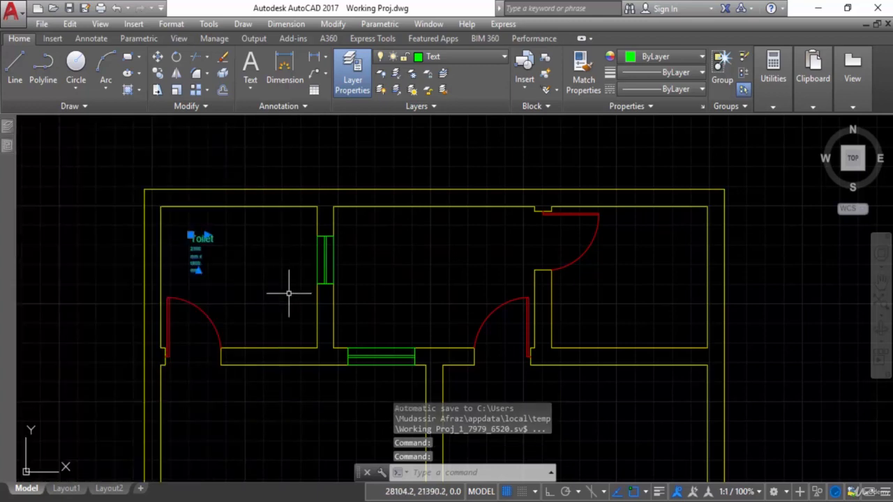
Step: Edit the Toilet label and widen its text box so the room size fits on one line
scroll(230, 286, "up", 4)
key("Escape")
left_click(152, 240)
left_click(161, 297)
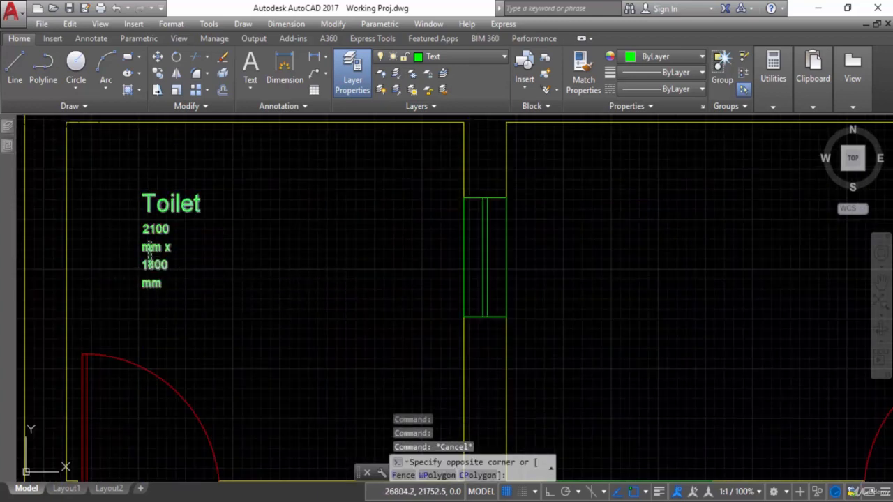
left_click(184, 195)
left_click(329, 185)
scroll(286, 317, "down", 4)
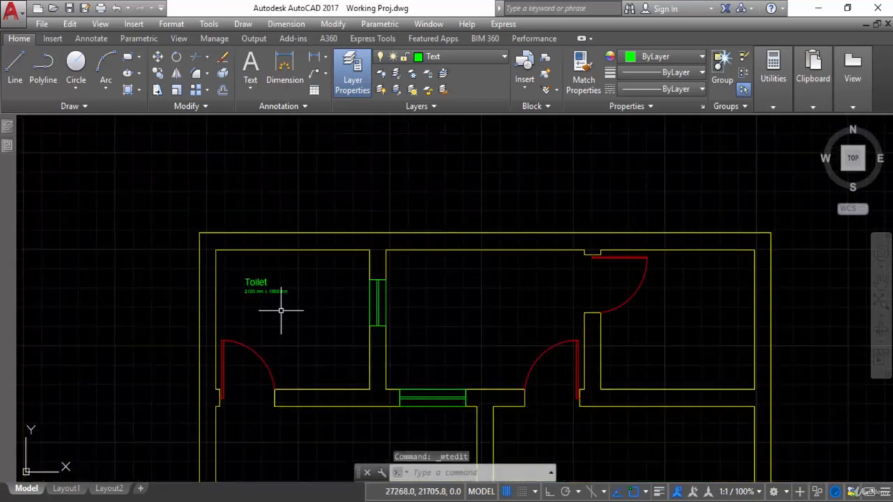
Step: Center both lines of the Toilet label within its text box
scroll(287, 317, "up", 4)
left_click(235, 276)
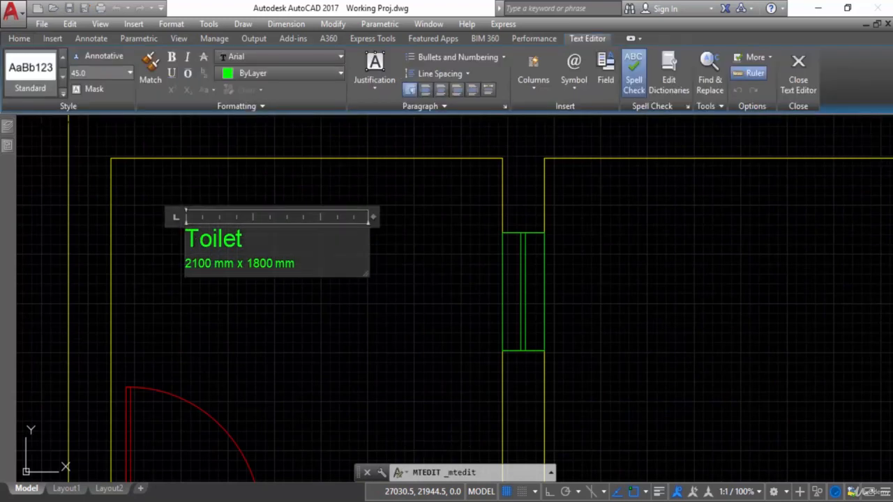
left_click(256, 313)
scroll(293, 313, "down", 5)
scroll(241, 282, "up", 3)
scroll(241, 282, "up", 2)
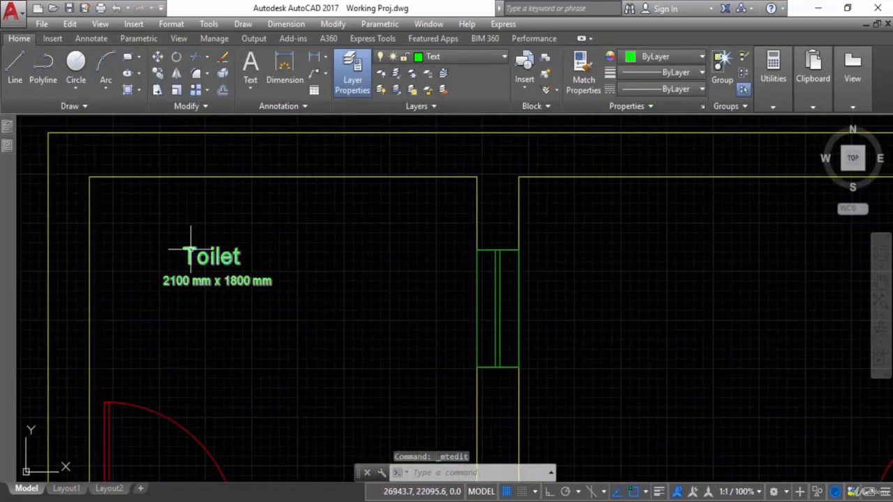
Step: Move the Toilet label to about the middle of the upper-left room
left_click(158, 236)
left_click(309, 309)
type("m")
key("Return")
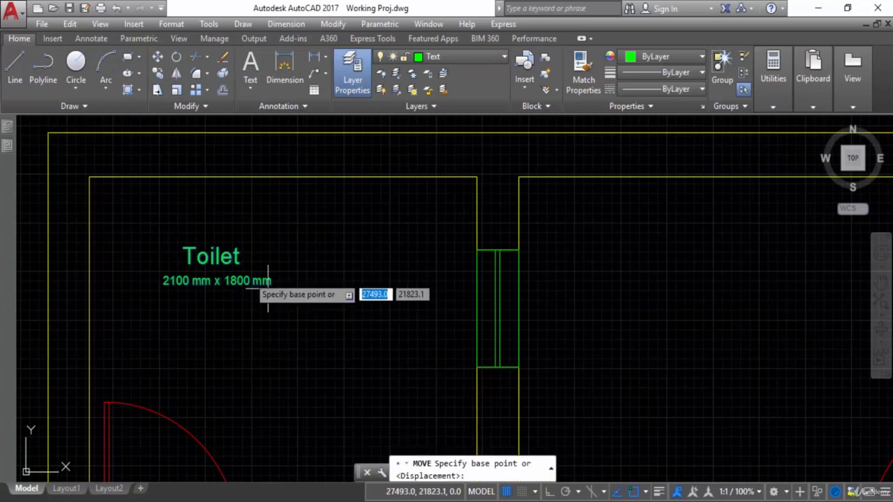
left_click(231, 250)
left_click(290, 288)
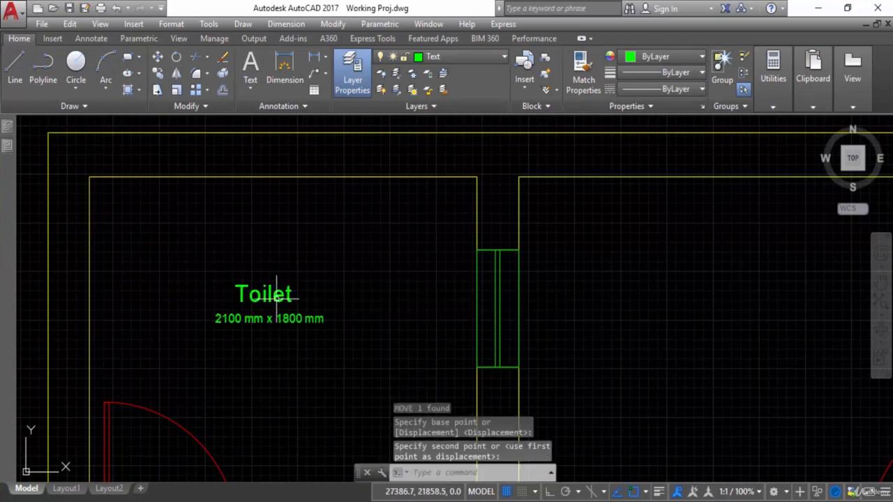
key("Escape")
scroll(319, 339, "down", 4)
middle_click_drag(319, 339, 309, 279)
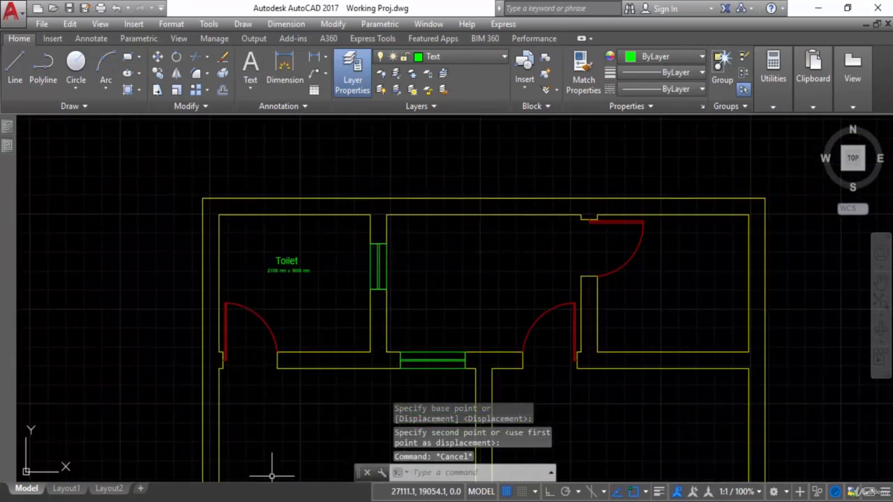
Step: Check the top-row room labels in the reference PDF and copy the Toilet label into the upper-right room of the drawing
left_click(307, 450)
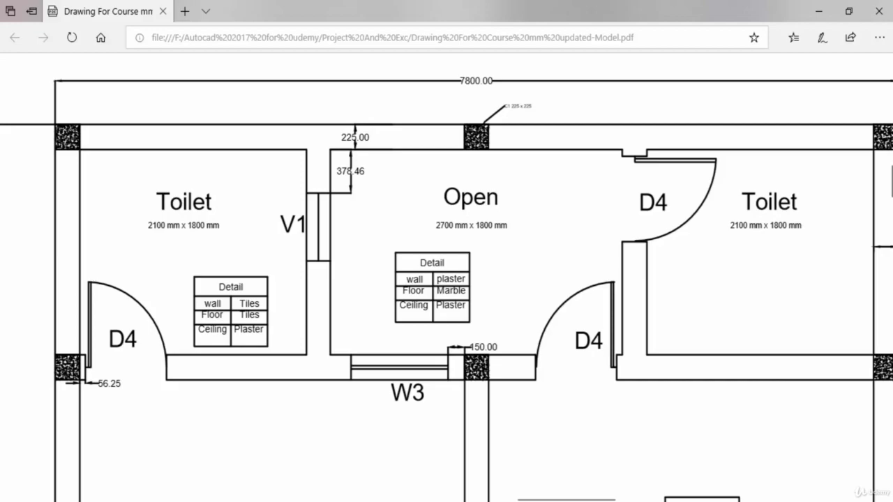
key("alt+Tab")
left_click(267, 304)
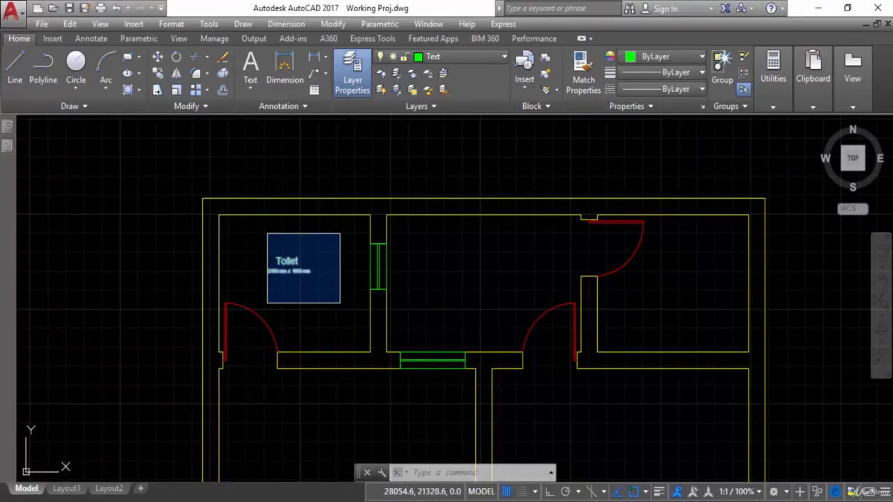
left_click(341, 234)
type("co")
key("Return")
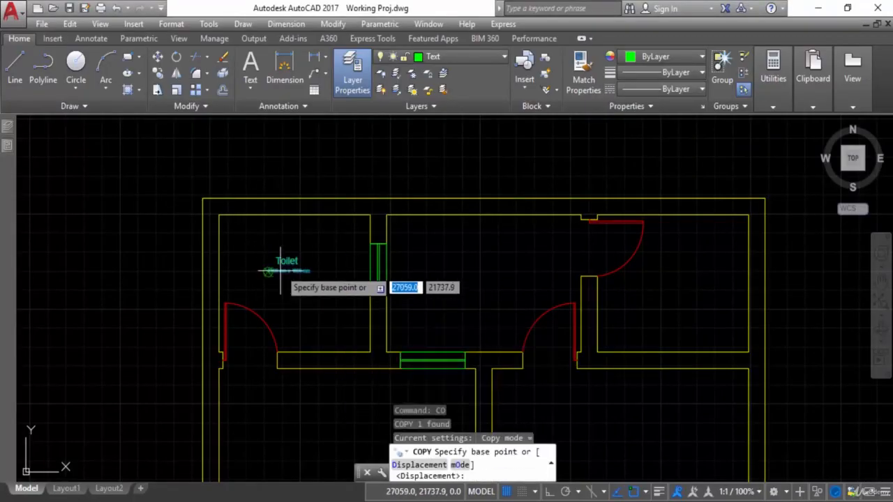
left_click(280, 271)
left_click(670, 276)
key("Escape")
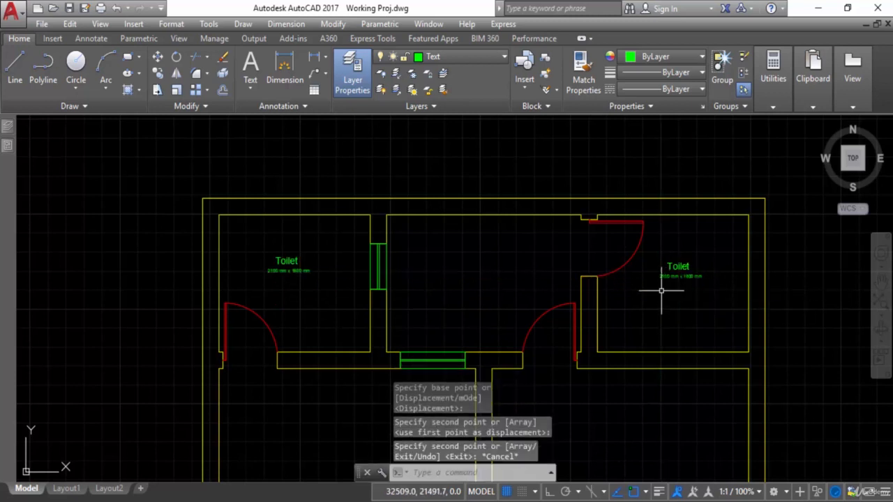
Step: Copy the upper-left Toilet label straight across into the middle room of the top row, with Ortho on
left_click(268, 246)
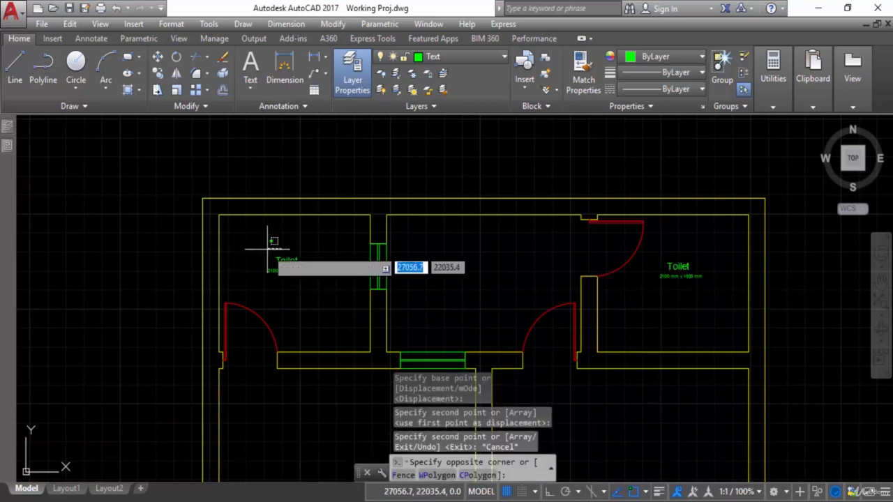
left_click(325, 286)
type("c")
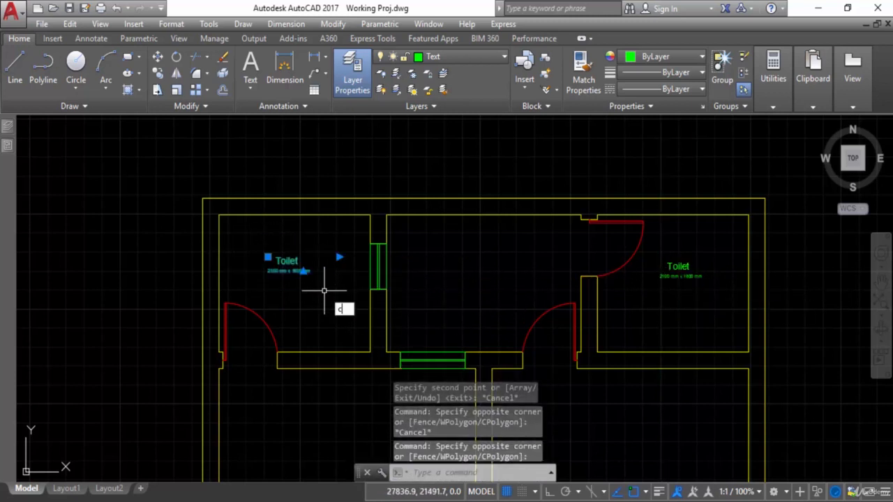
type("o")
key("Return")
left_click(269, 271)
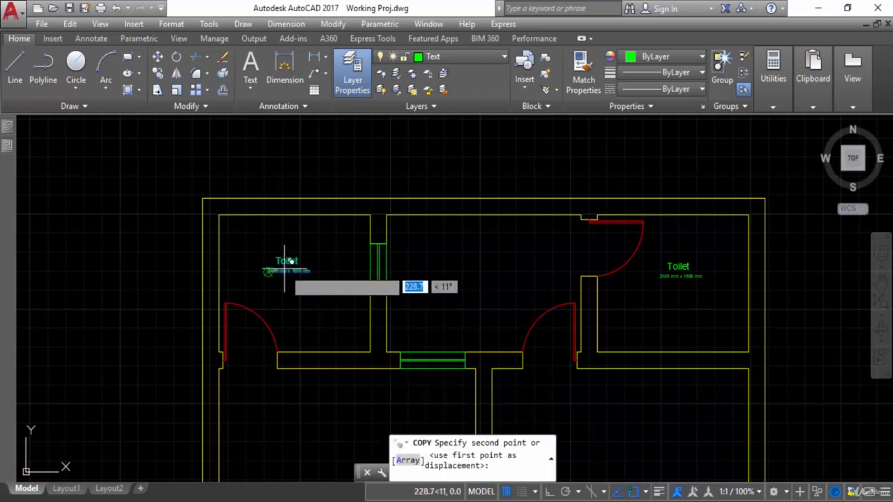
key("F8")
left_click(464, 268)
Step: Turn Ortho off and place two more label copies, level with each other, in the two large rooms below the top row
middle_click_drag(464, 269, 411, 321)
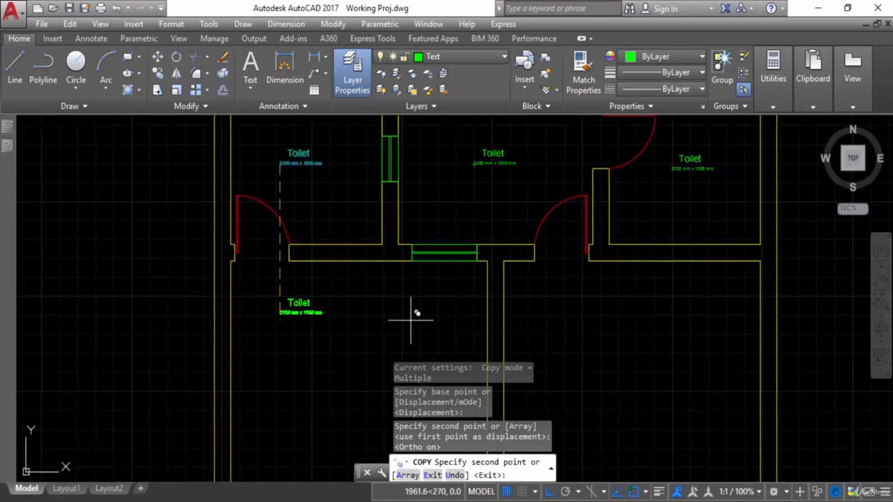
key("F8")
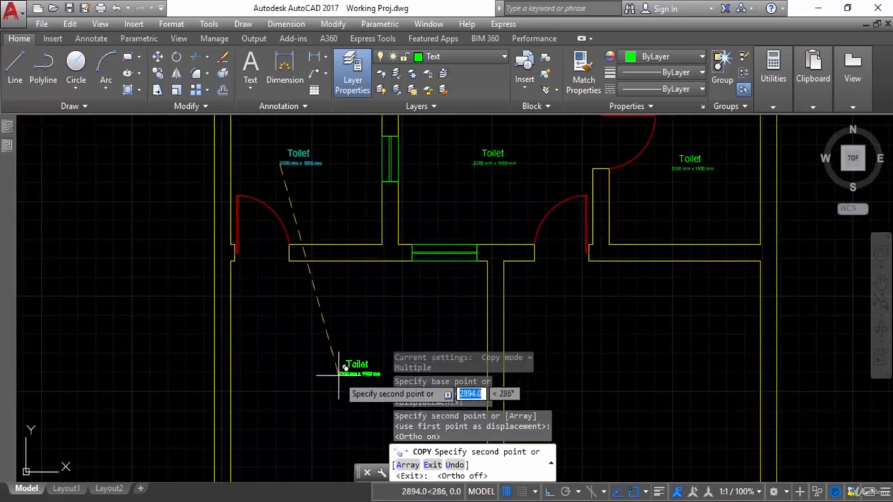
left_click(330, 375)
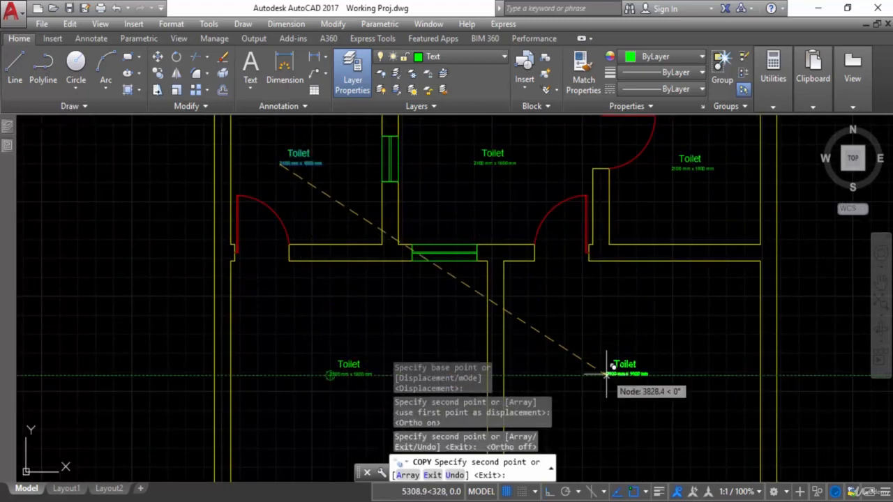
left_click(606, 375)
Step: Place further label copies in the large central room, two small side rooms, lower-left room, staircase area and bottom strip, and end the copying
middle_click_drag(643, 433, 638, 298)
scroll(636, 265, "down", 5)
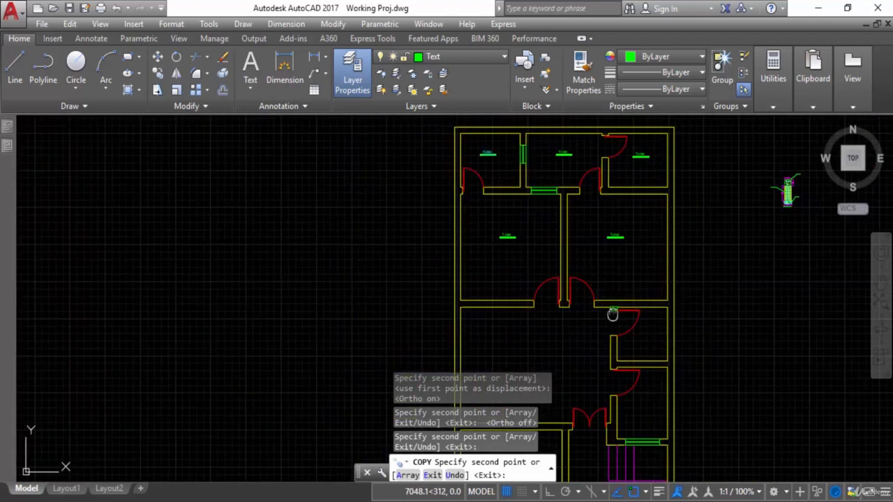
scroll(627, 309, "up", 4)
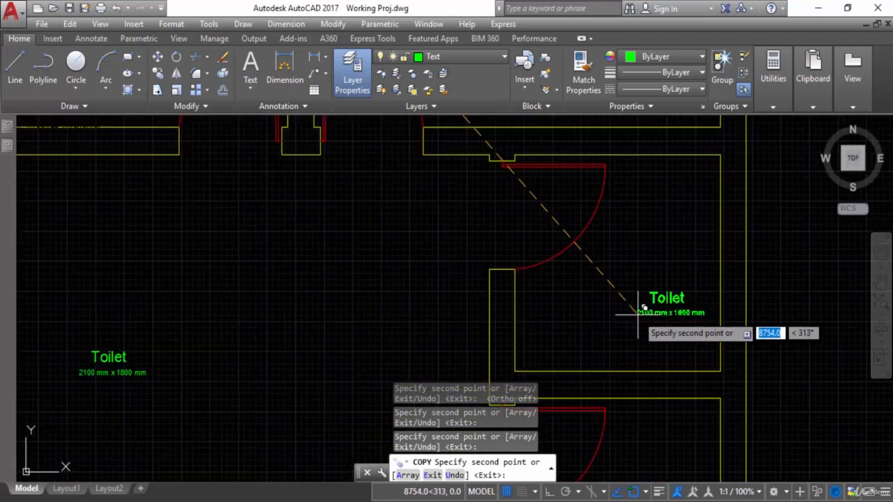
middle_click_drag(634, 303, 629, 330)
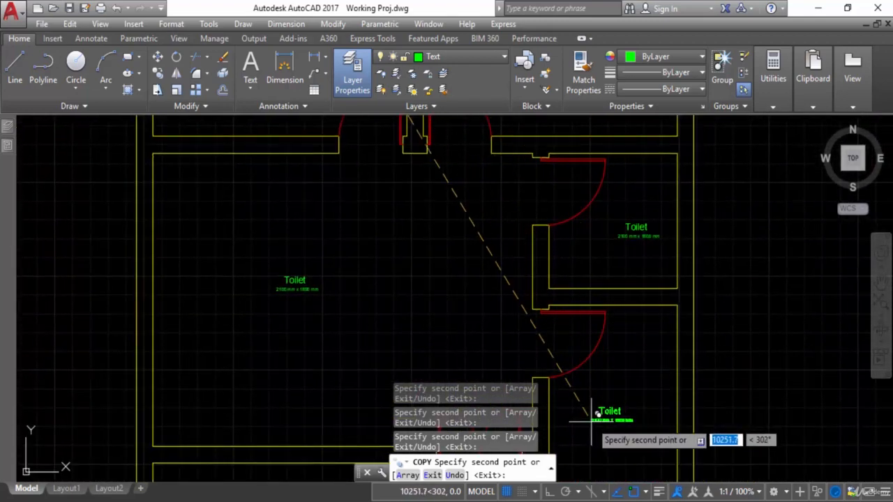
scroll(595, 410, "down", 3)
middle_click_drag(592, 409, 595, 290)
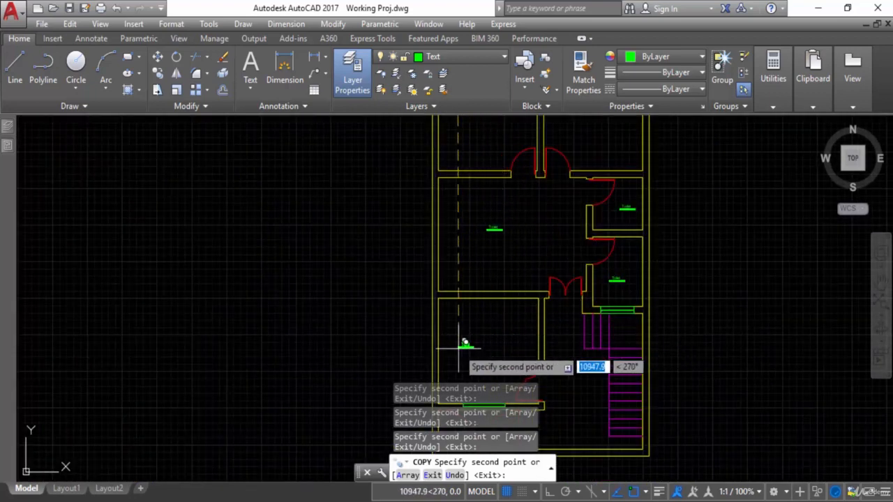
middle_click_drag(570, 355, 597, 211)
scroll(563, 322, "up", 2)
scroll(499, 325, "down", 3)
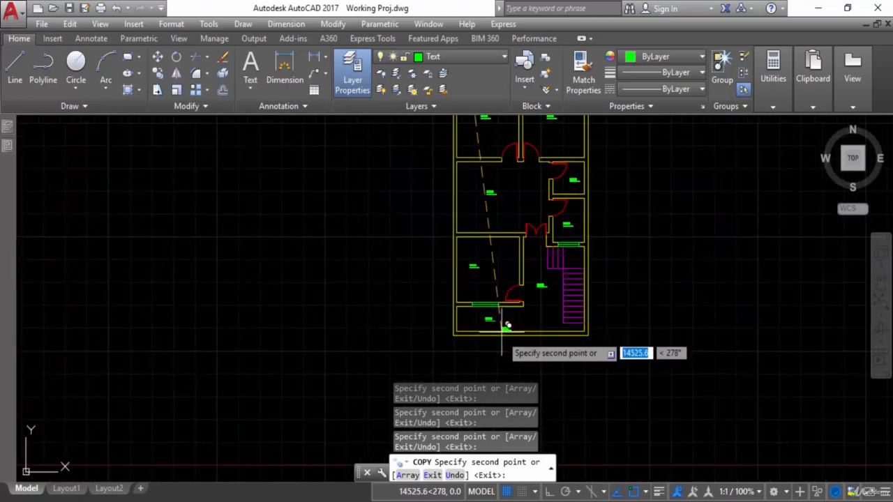
scroll(530, 258, "up", 3)
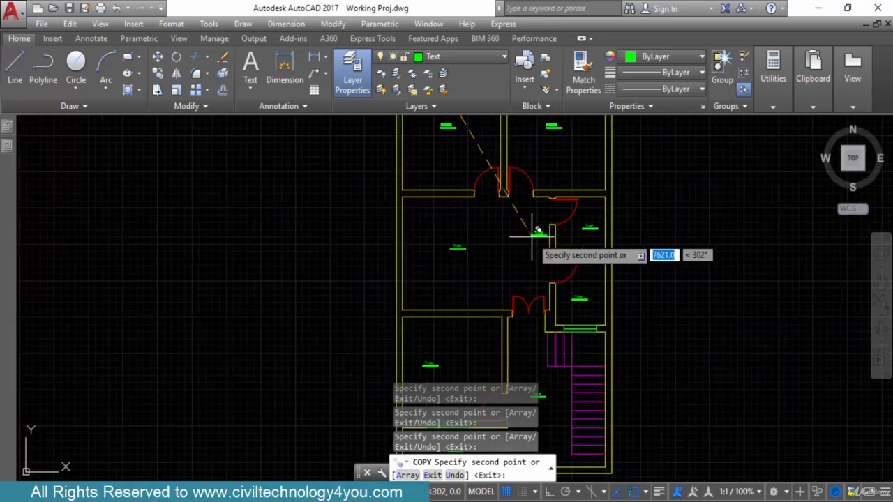
key("Escape")
Step: Change the name in the top middle room's label to "Open Area"
scroll(503, 170, "up", 6)
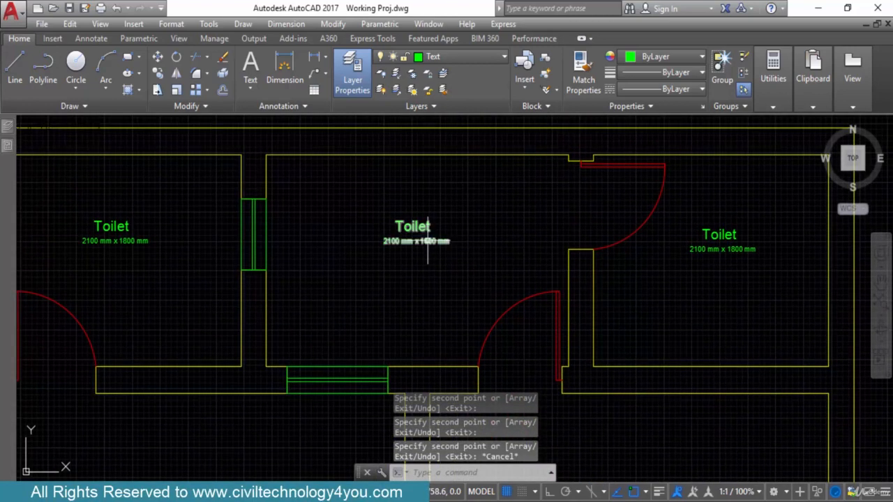
double_click(429, 244)
left_click_drag(431, 218, 364, 217)
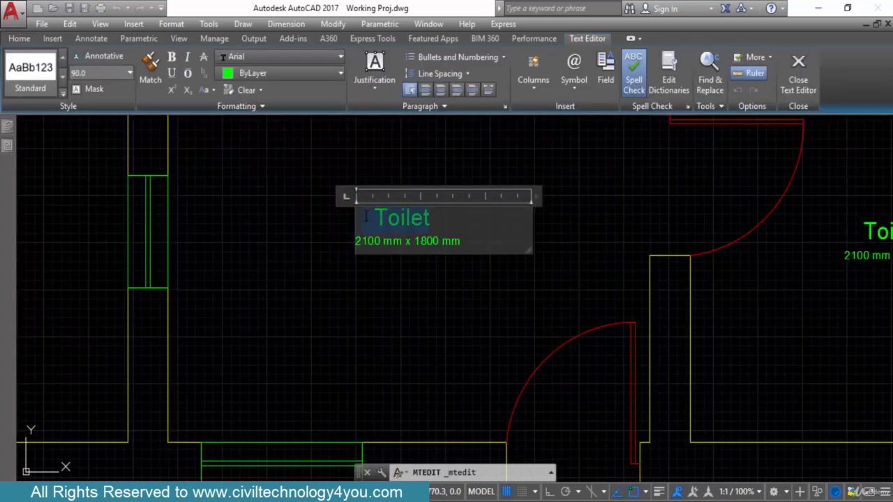
type("Open ")
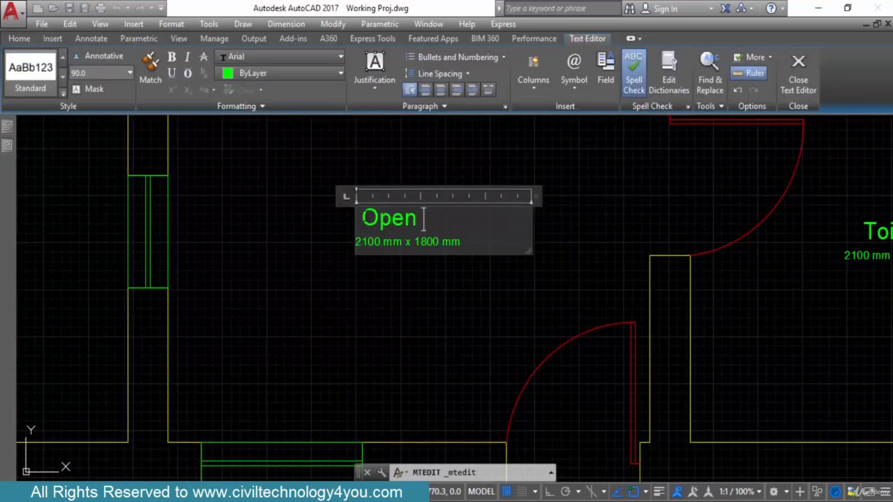
type("Area")
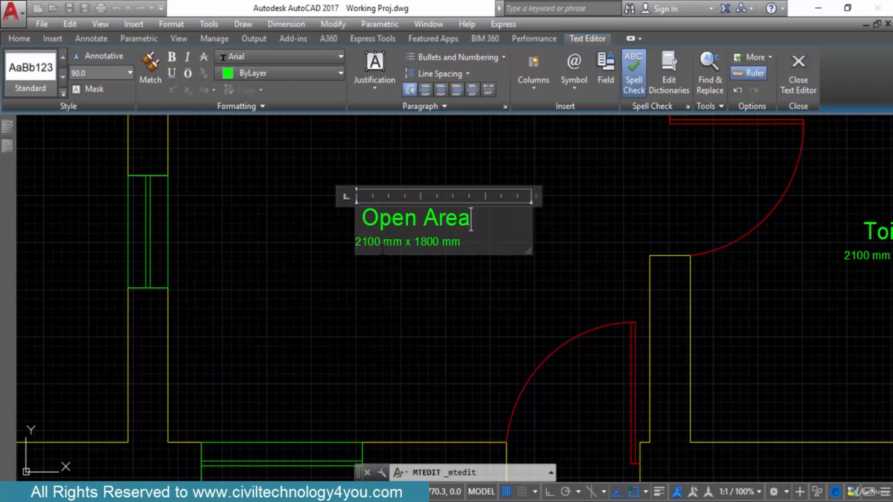
Step: Check the open area's size in the reference PDF and set the first dimension in its label to 2700
key("alt+Tab")
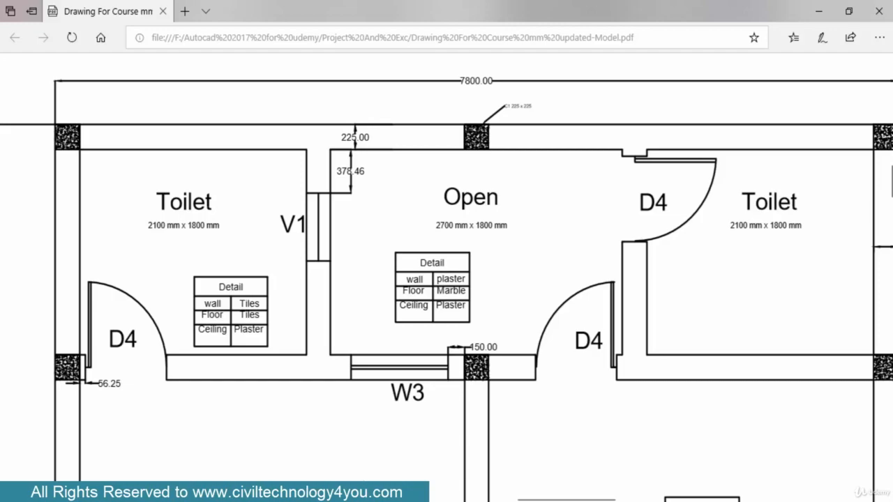
key("alt+Tab")
double_click(367, 241)
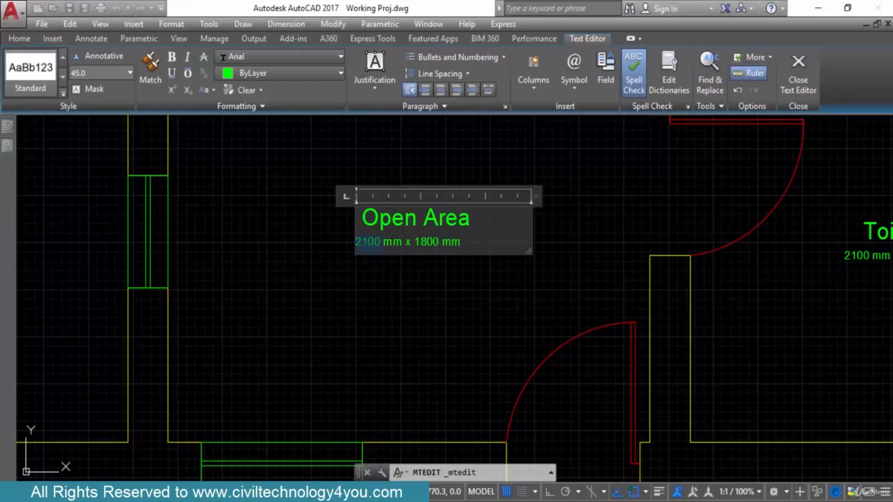
type("2700")
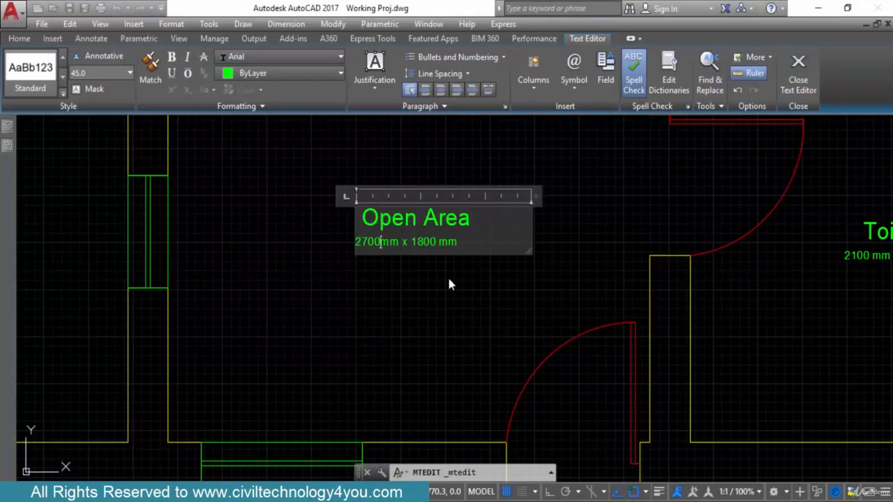
left_click(448, 285)
Step: Change the name in the label of the large room at left below the top row to "Room", keeping the size on its own line
scroll(419, 237, "down", 3)
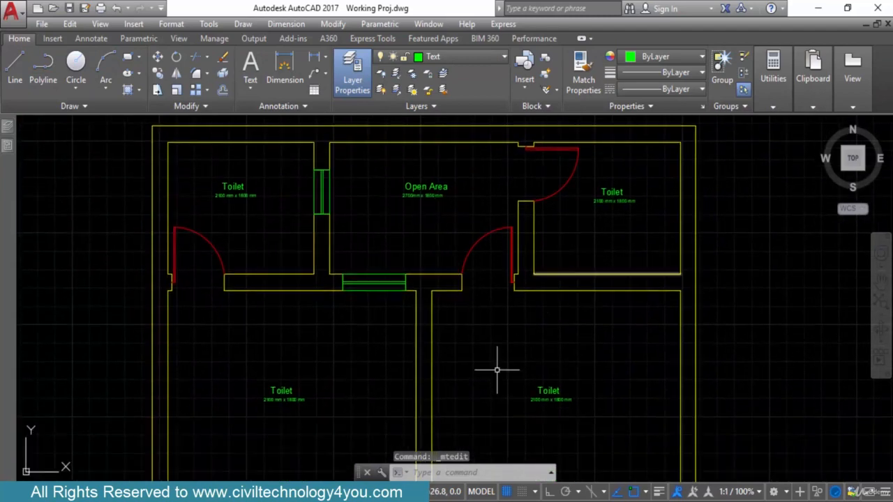
scroll(423, 291, "up", 5)
left_click(334, 282)
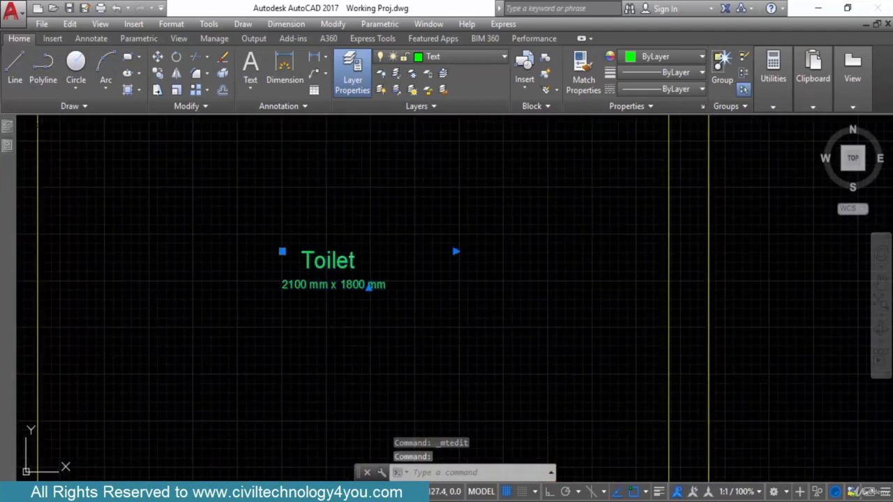
double_click(333, 283)
left_click_drag(356, 264, 263, 268)
type("Room2100 mm x 1800 mm")
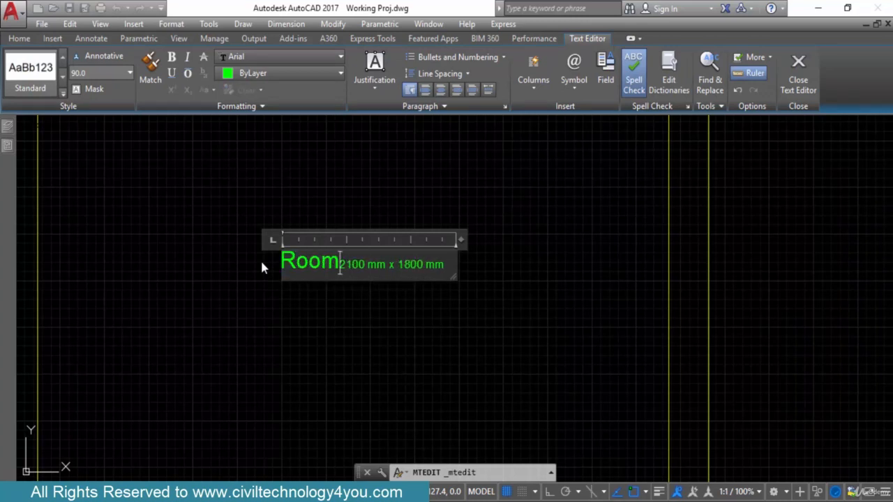
key("Return")
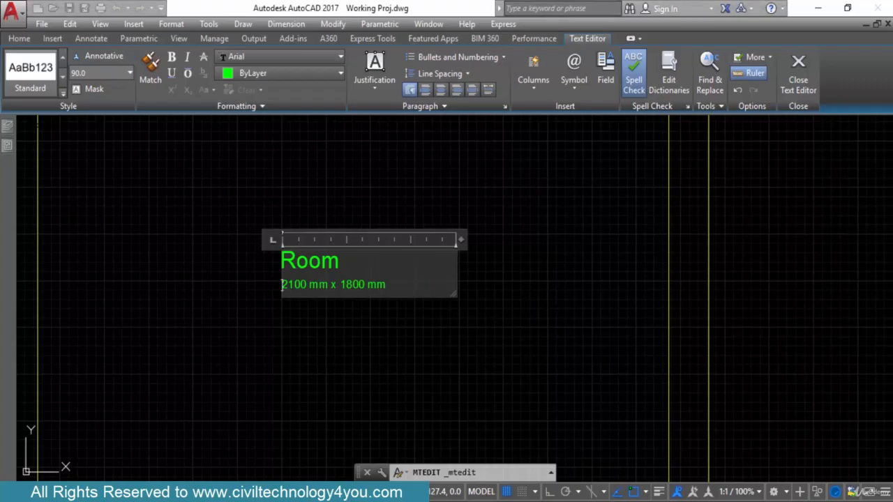
Step: Look up the room's size in the reference PDF and set its label to 3562.5 mm x 3600 mm
key("alt+Tab")
scroll(347, 353, "down", 4)
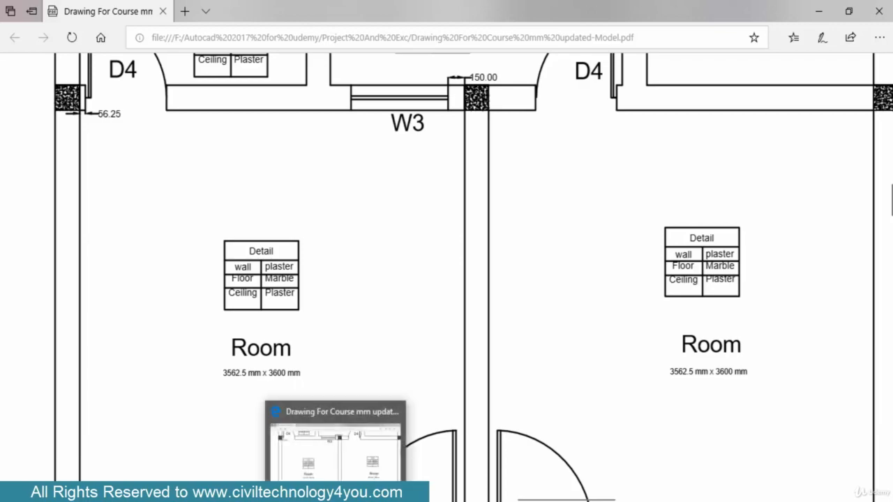
left_click(338, 501)
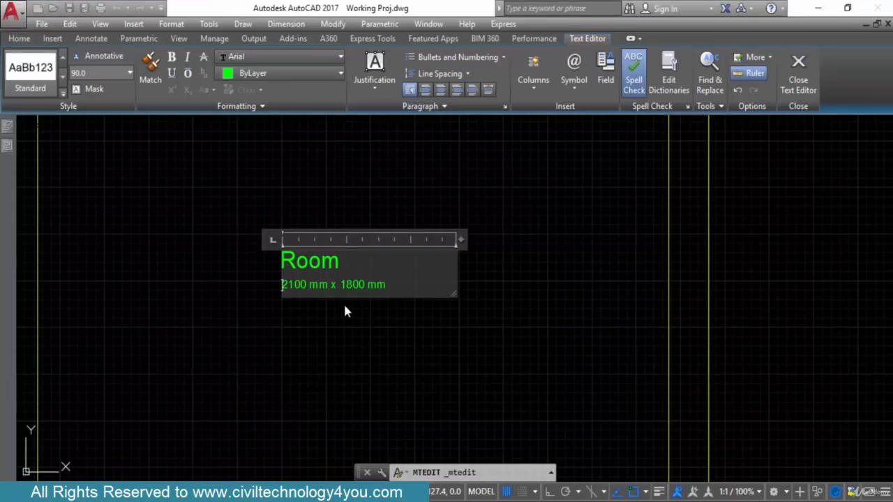
key("BackSpace")
key("BackSpace")
key("BackSpace")
key("BackSpace")
type("3562.5")
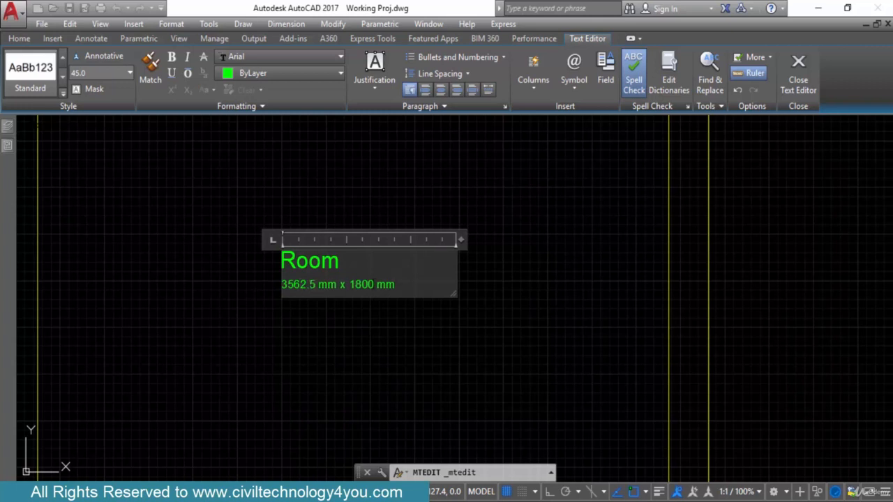
left_click_drag(374, 284, 350, 284)
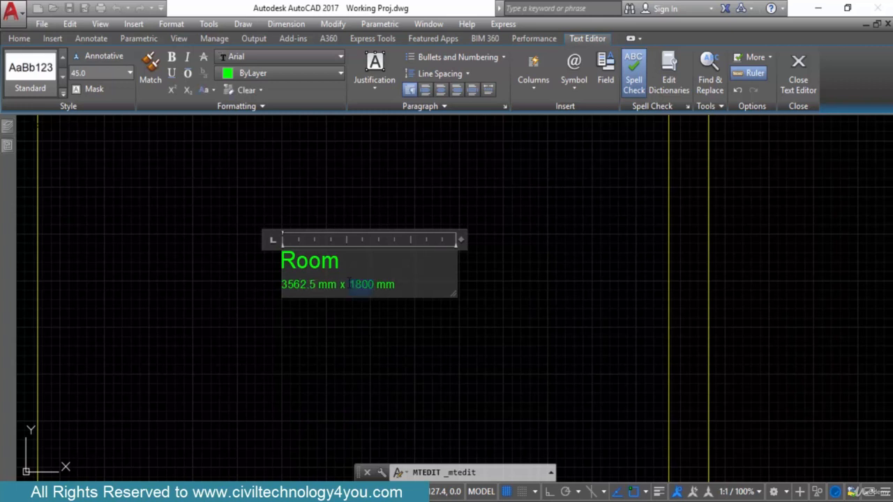
type("36")
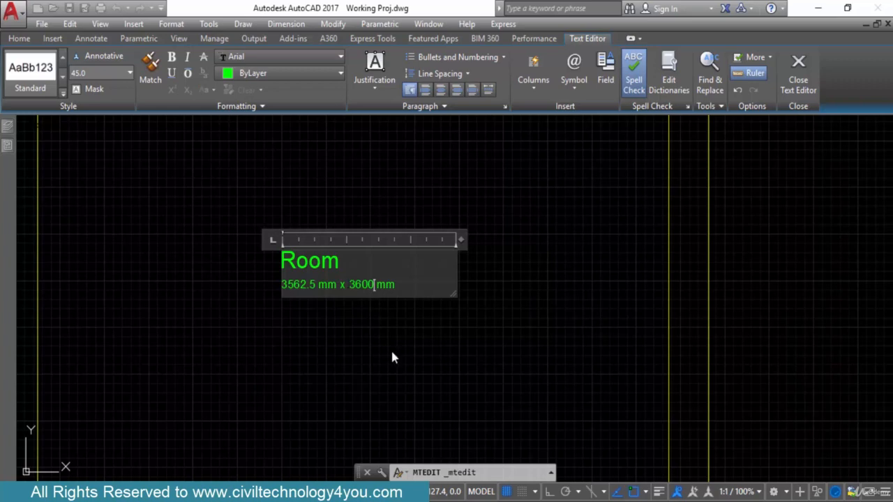
left_click(414, 403)
Step: Indent the word "Room" with a tab so it sits above the middle of the size line
scroll(394, 313, "down", 3)
scroll(344, 290, "up", 3)
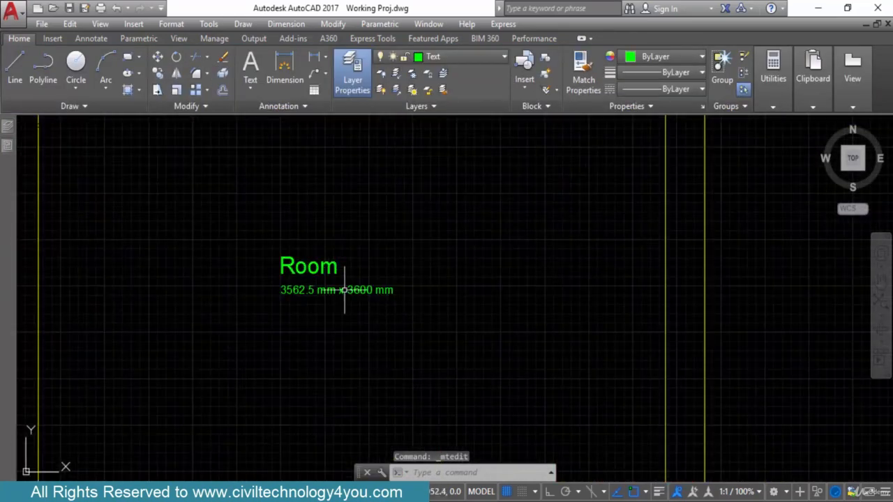
double_click(344, 289)
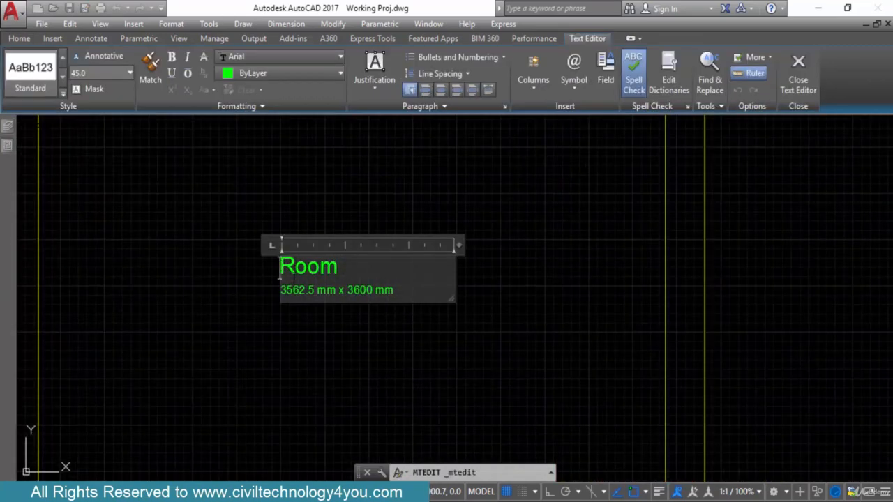
left_click(280, 267)
key("Tab")
left_click(378, 335)
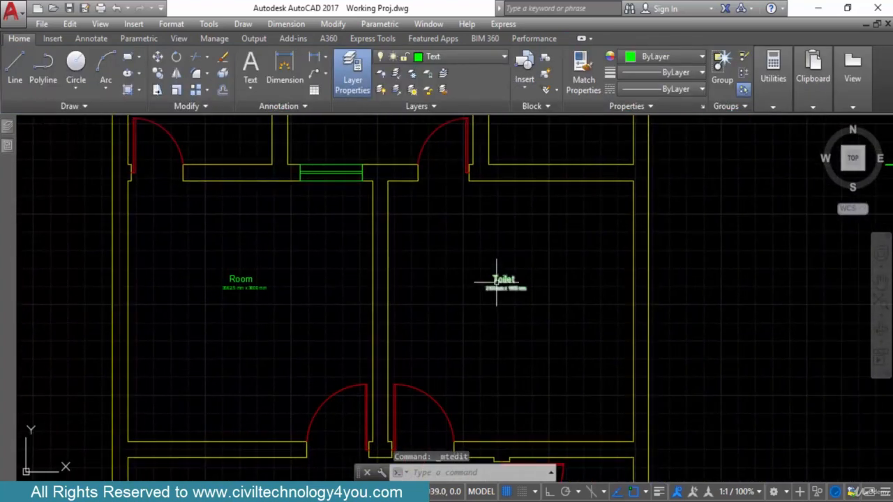
Step: Erase the copied Toilet label from the large room right of the one labelled Room
left_click(497, 279)
left_click(534, 309)
key("Escape")
type("e")
key("Return")
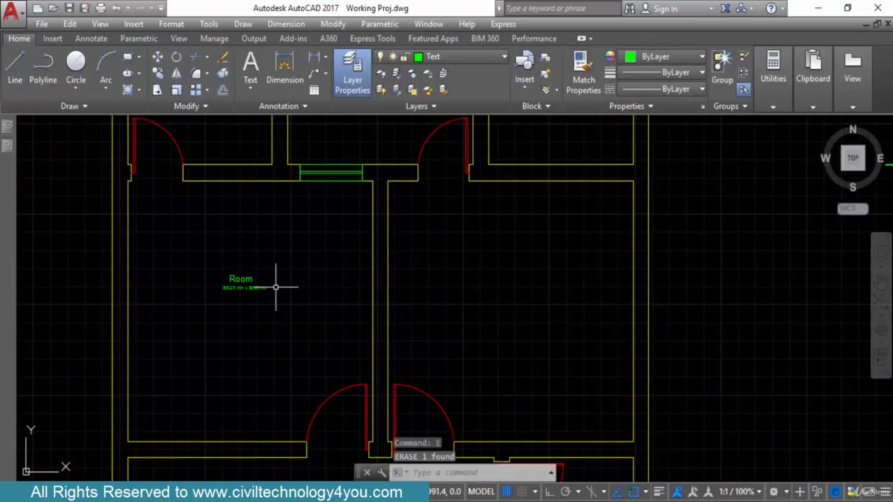
Step: Copy the finished Room label with its size horizontally into the neighbouring large room on the right
scroll(275, 286, "up", 5)
key("Escape")
key("Escape")
type("c")
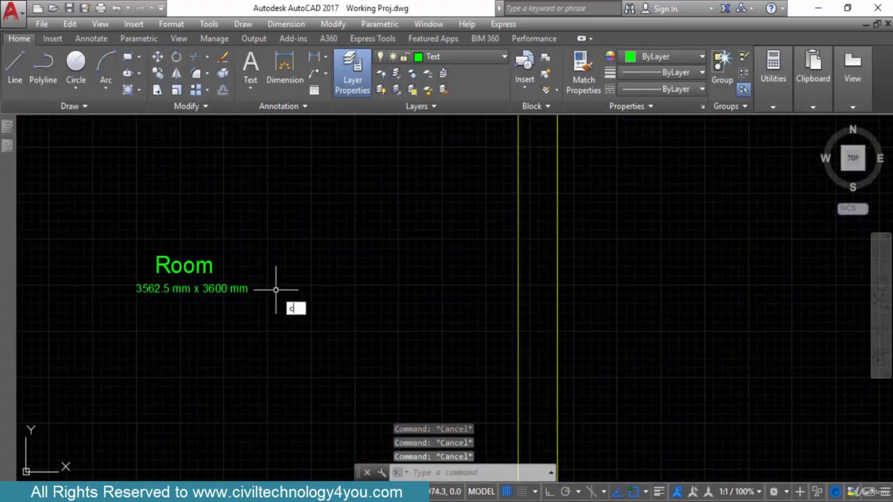
type("o")
key("Return")
left_click(110, 216)
left_click(299, 356)
key("Return")
left_click(227, 279)
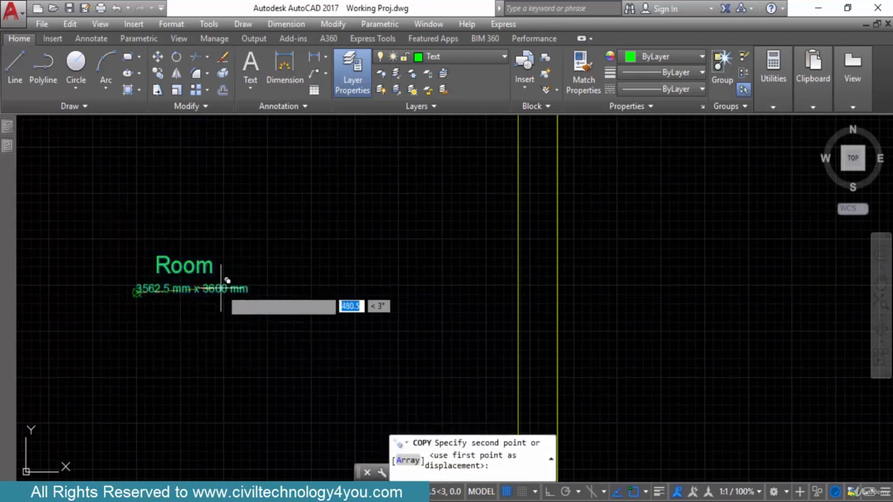
scroll(664, 307, "down", 2)
middle_click_drag(679, 305, 526, 308)
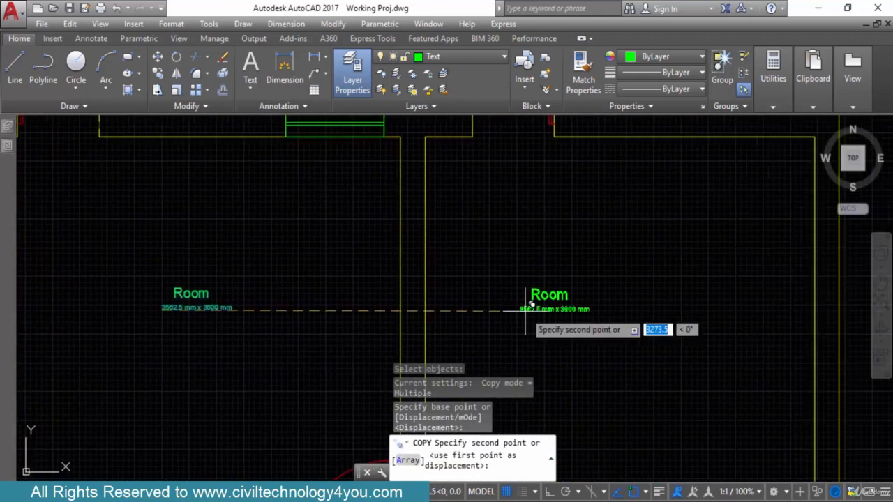
left_click(596, 308)
scroll(597, 321, "down", 2)
scroll(598, 335, "up", 3)
key("Escape")
Step: Replace the name in the label of the large space below the two rooms with "Tv Lounge", keeping the size on its own line
middle_click_drag(579, 345, 558, 233)
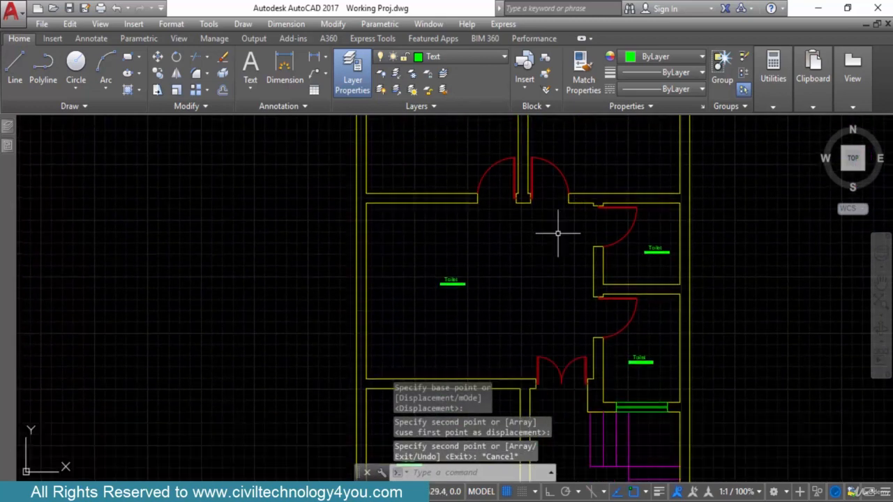
scroll(489, 300, "up", 3)
scroll(405, 279, "up", 2)
left_click(408, 264)
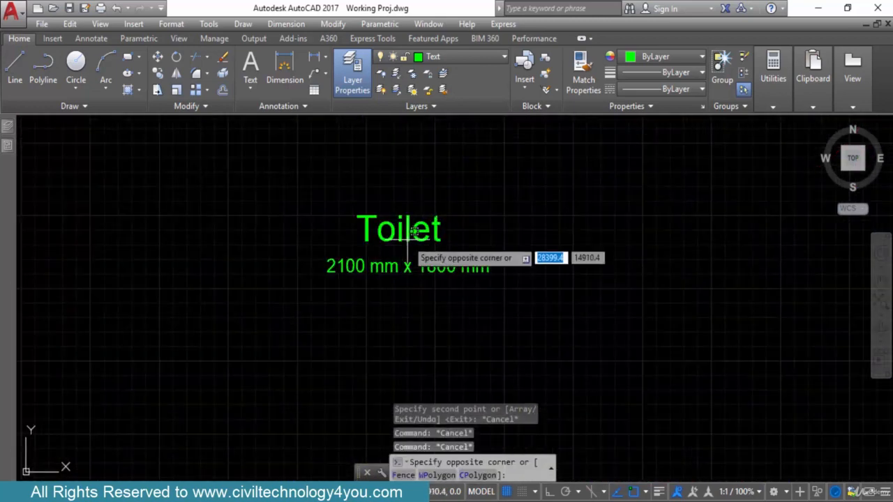
left_click(412, 230)
double_click(433, 239)
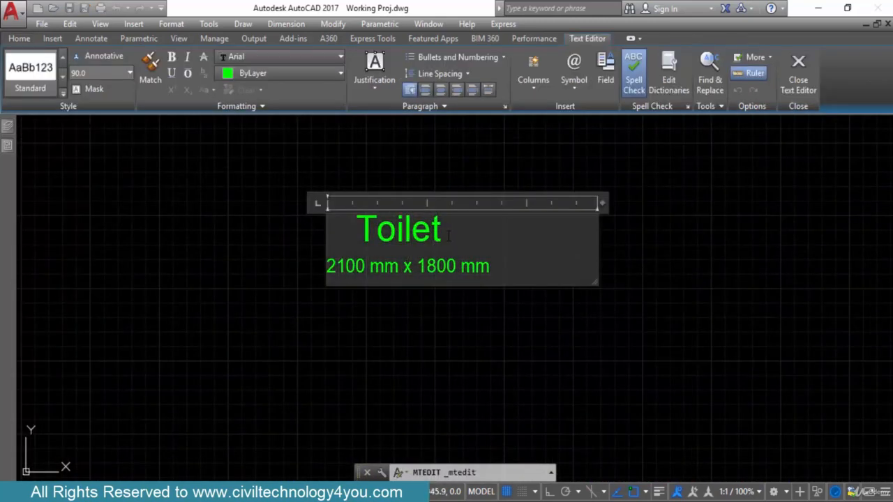
left_click_drag(444, 237, 302, 242)
type("Tv Lo")
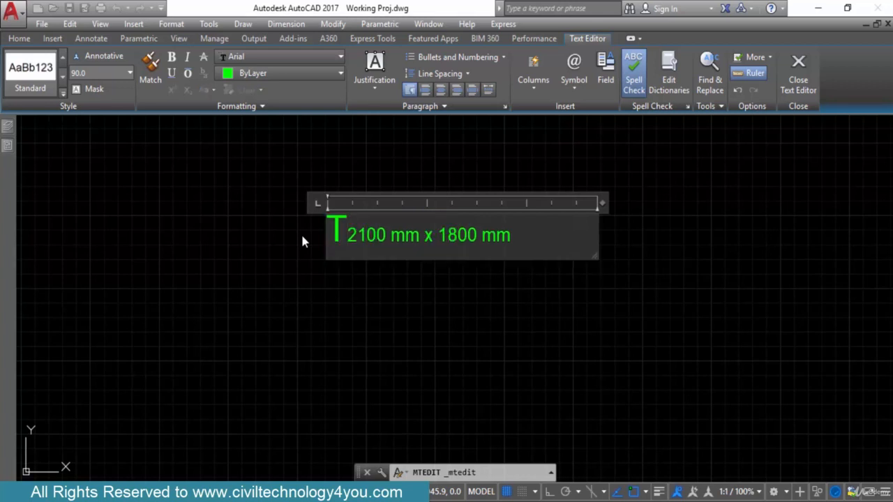
type("unge")
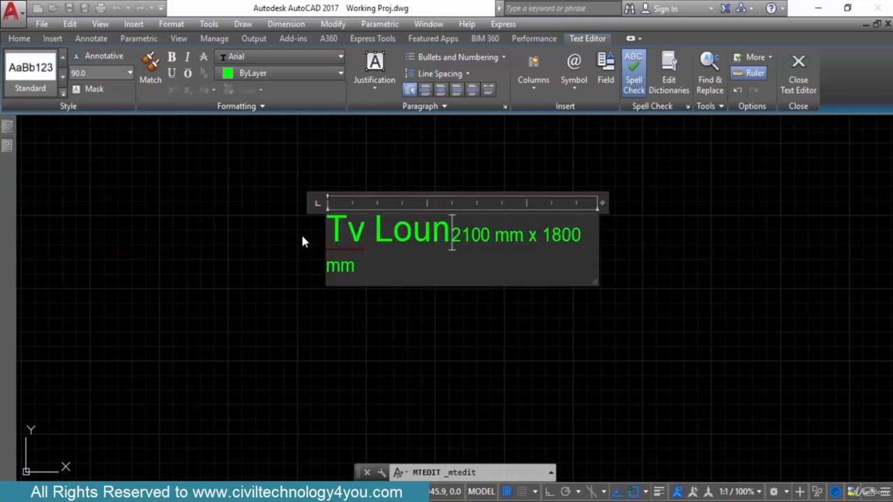
key("Return")
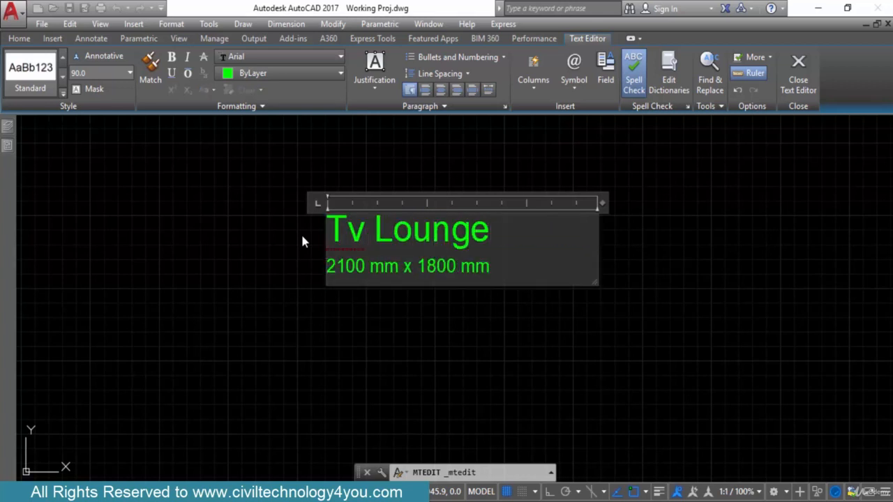
Step: Lower and indent the size line in the lounge label and correct the name to "TV Lounge"
key("Return")
key("Tab")
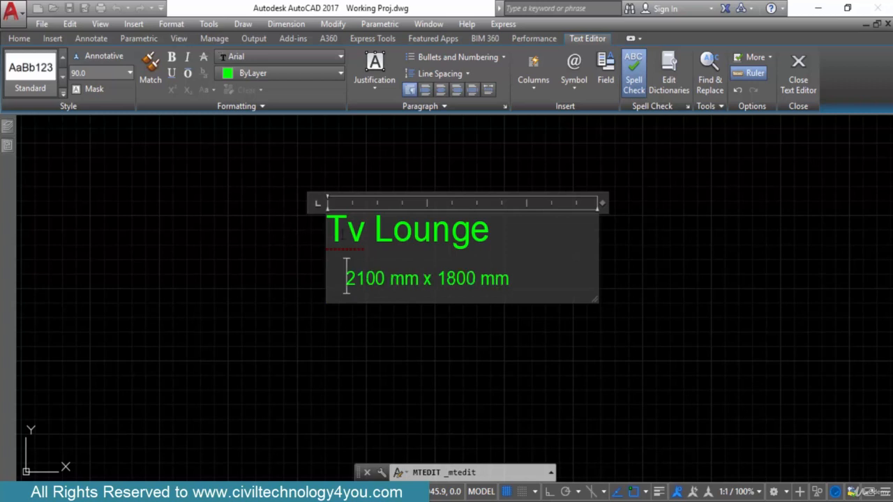
right_click(341, 235)
left_click(369, 24)
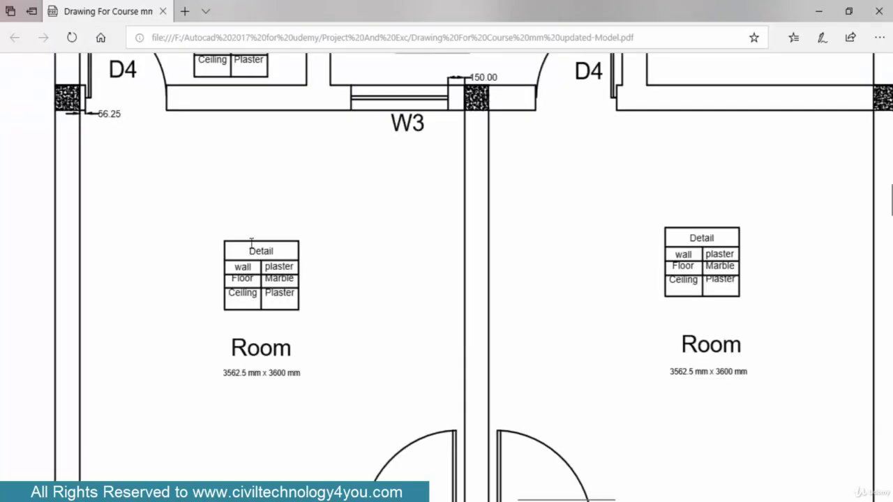
Step: Look up the lounge's size in the reference PDF and set its label to 5325 mm x 3900mm
scroll(309, 313, "down", 6)
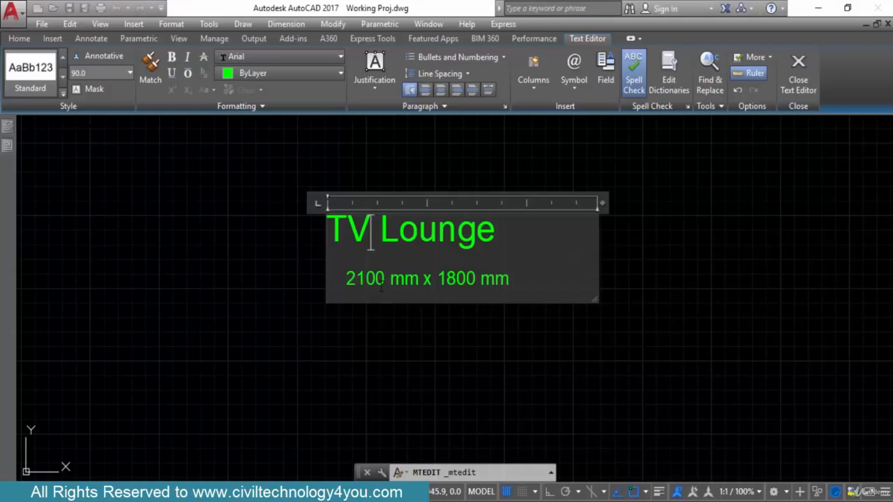
double_click(346, 277)
type("5325")
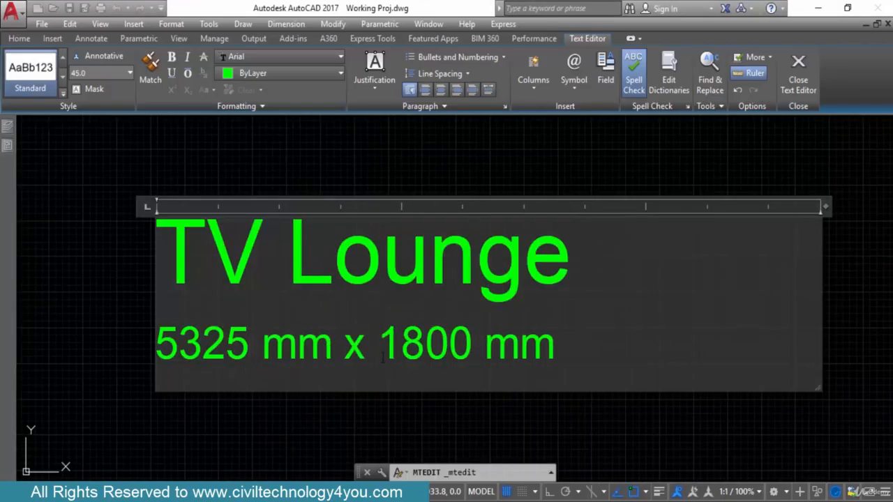
left_click_drag(485, 346, 399, 347)
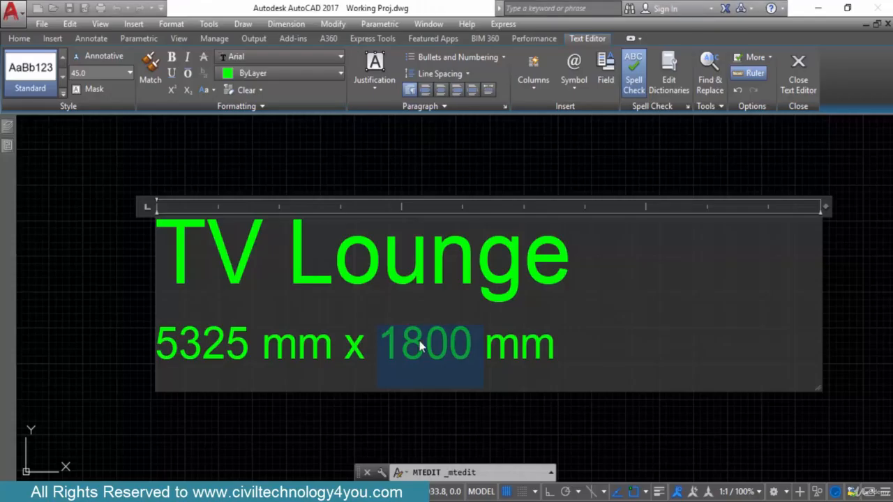
type("3900")
Step: Adjust the indent of the size line so it sits centred under "TV Lounge", and finish editing the label
scroll(429, 338, "down", 2)
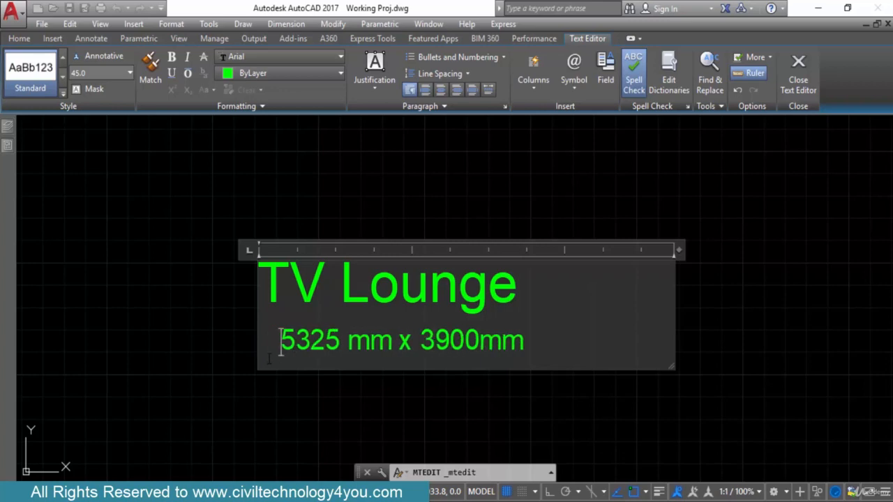
key("BackSpace")
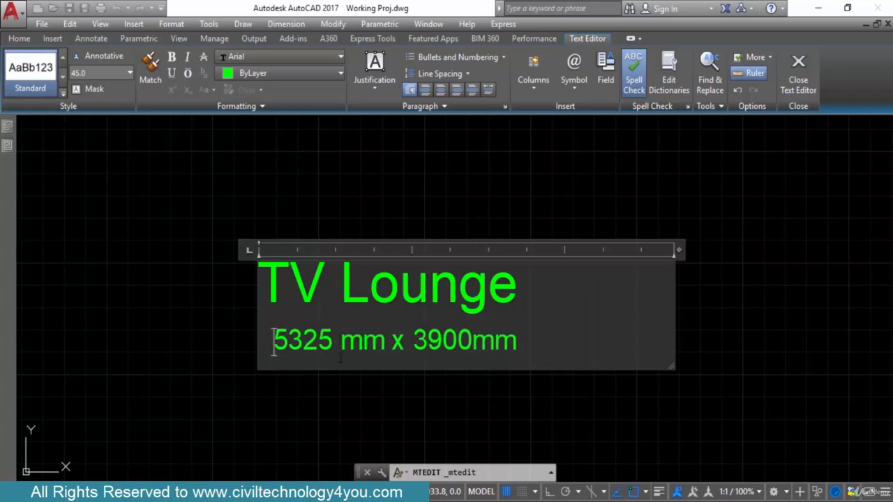
left_click(341, 409)
Step: Check the upper small room beside the lounge in the reference PDF and rename its label "Store", keeping the size on its own line
scroll(259, 229, "down", 6)
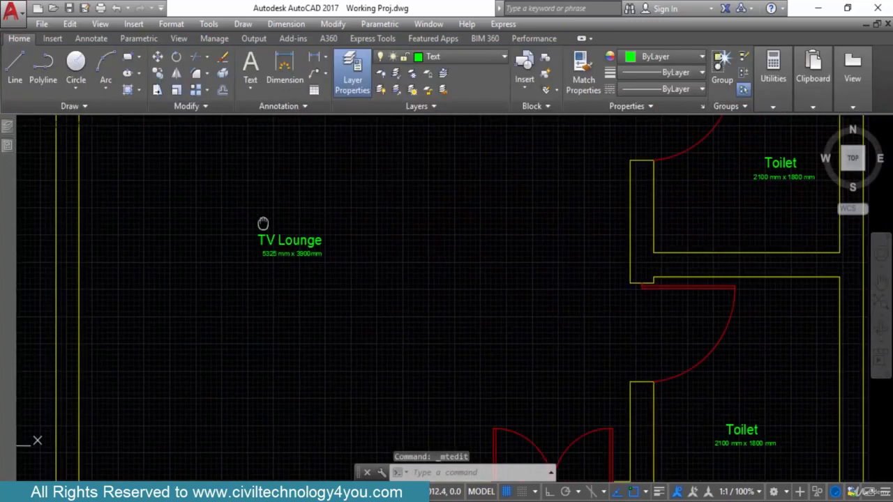
scroll(328, 265, "up", 4)
middle_click_drag(328, 265, 270, 299)
scroll(271, 299, "down", 3)
scroll(454, 285, "up", 5)
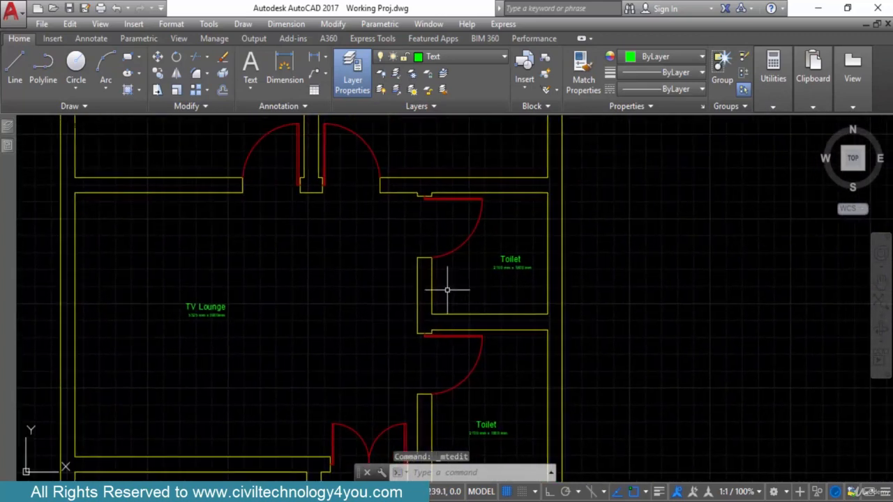
scroll(478, 282, "down", 2)
scroll(447, 291, "down", 2)
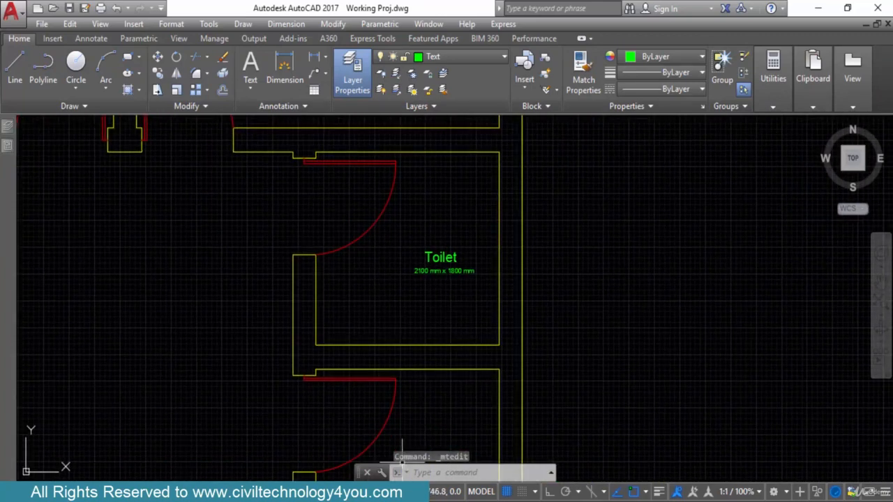
key("alt+Tab")
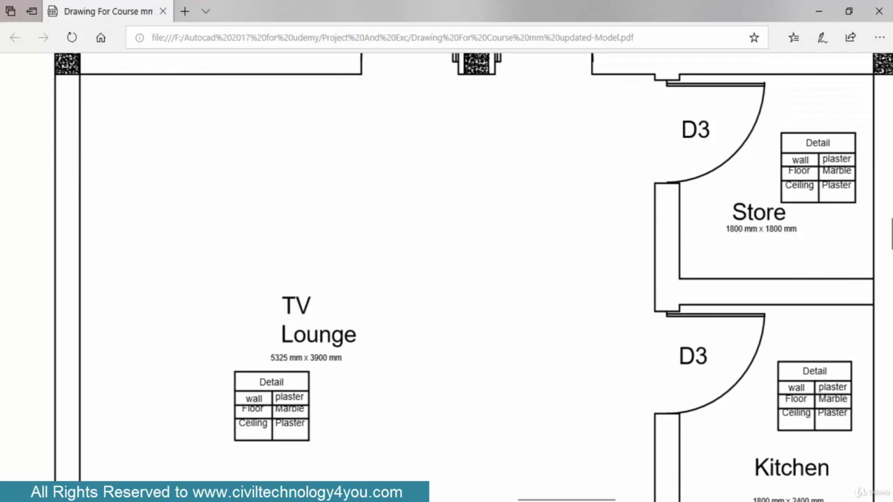
key("alt+Tab")
double_click(437, 254)
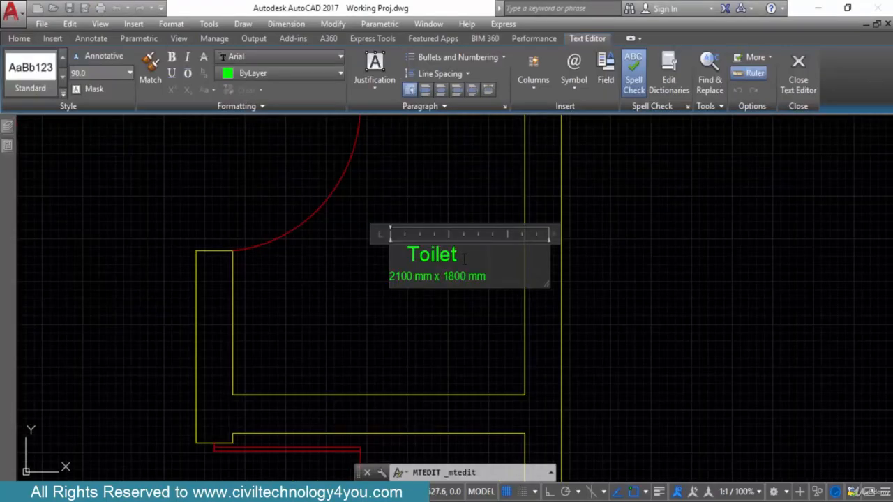
left_click_drag(464, 259, 364, 263)
type("Store2100 mm x 1800 mm")
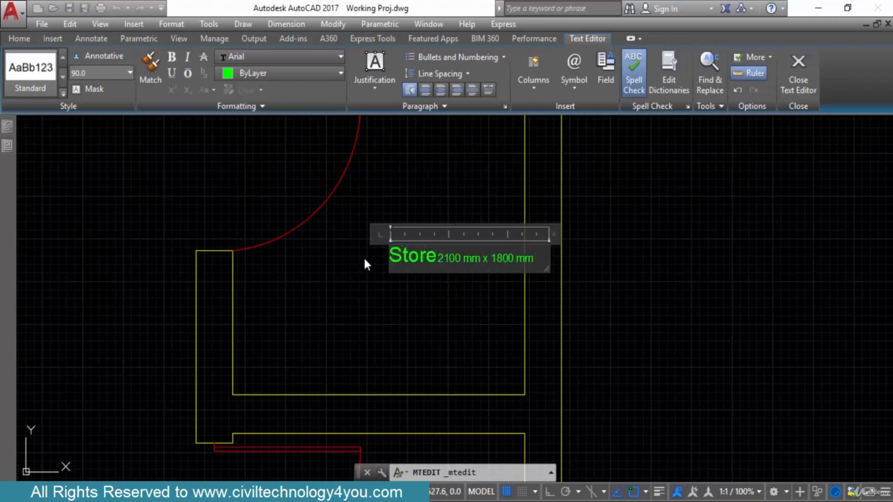
key("Return")
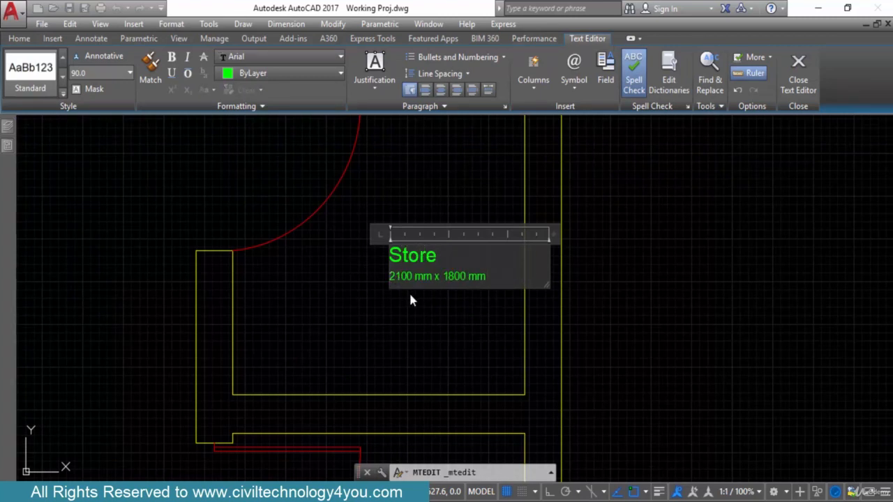
Step: Set the first dimension in the Store label to 1800 and finish editing it
left_click_drag(413, 278, 378, 282)
type("1800")
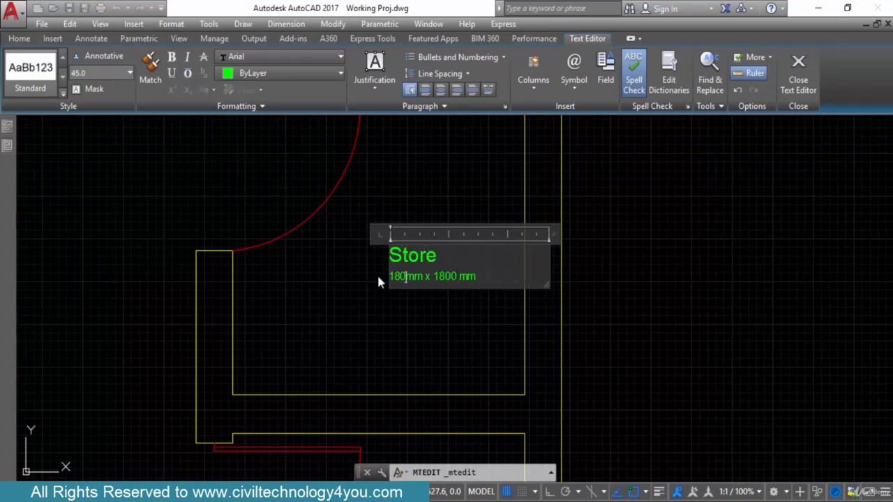
left_click(453, 309)
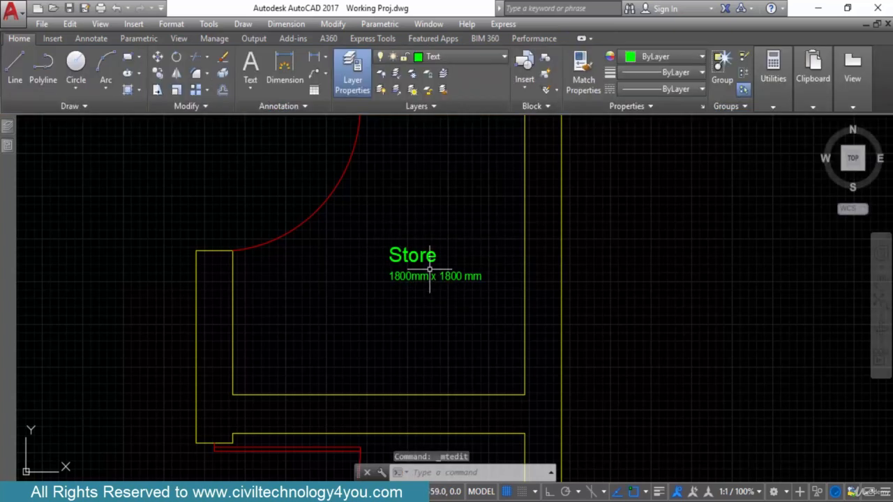
Step: Indent the word "Store" so it sits above the middle of its size line
left_click(398, 253)
double_click(392, 256)
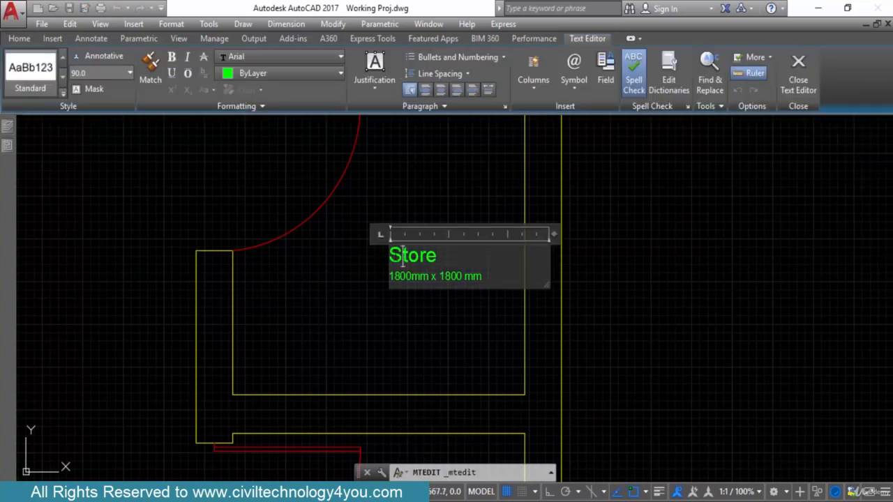
left_click(331, 313)
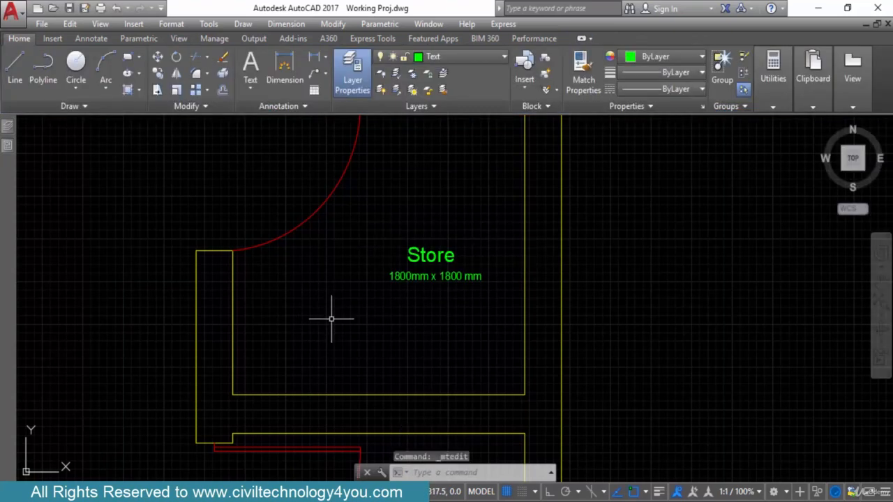
Step: Change the name in the Toilet label of the small room below the store to "Kitchen", keeping the size line
scroll(330, 313, "down", 6)
middle_click_drag(336, 313, 398, 215)
scroll(398, 279, "up", 8)
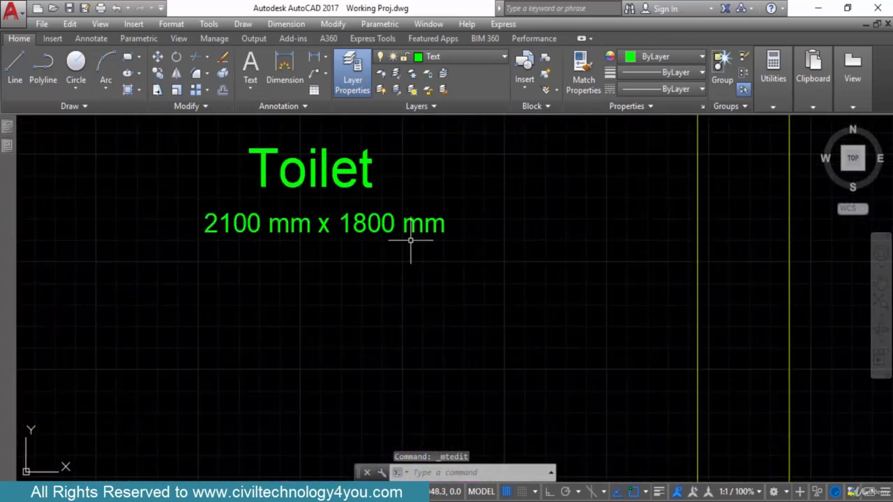
left_click(353, 225)
double_click(353, 226)
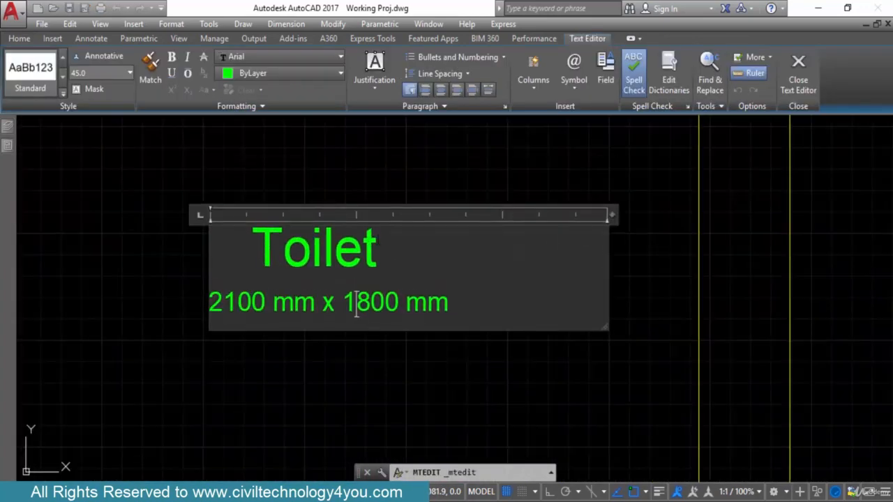
left_click(227, 244)
key("shift+End")
type("Kitchen")
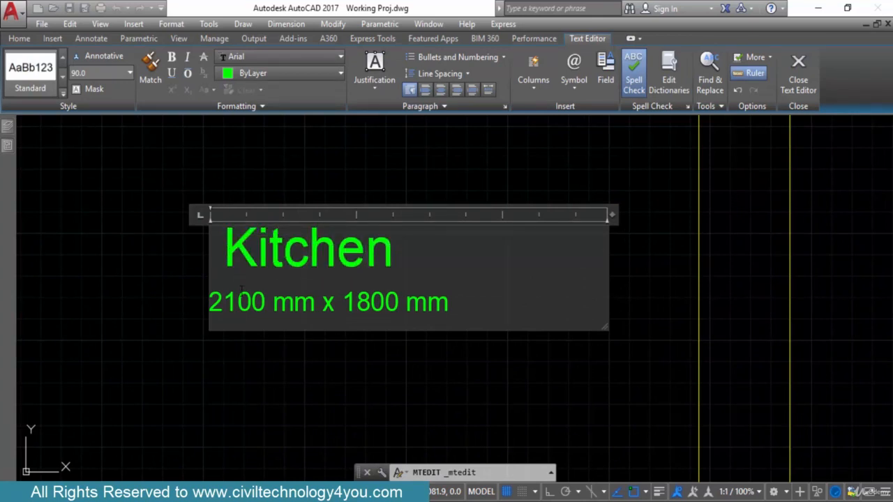
Step: Set the size in the Kitchen label to 1800 mm x 2400 mm
double_click(266, 300)
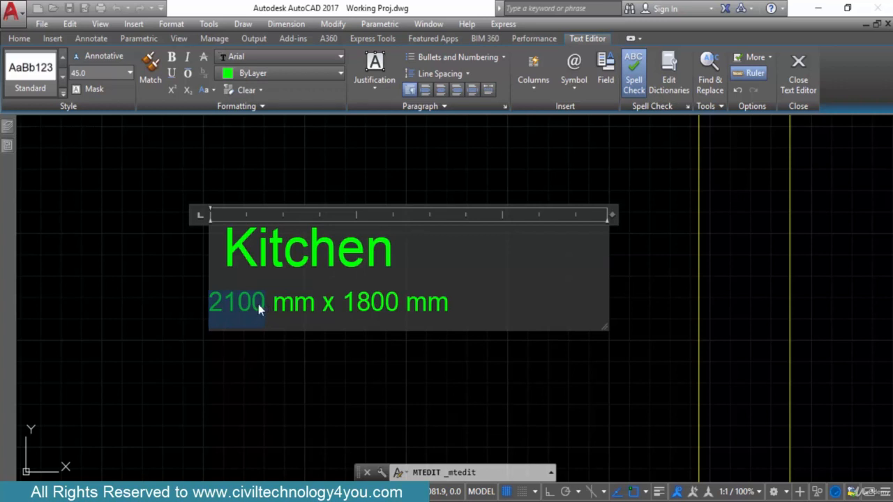
type("1800")
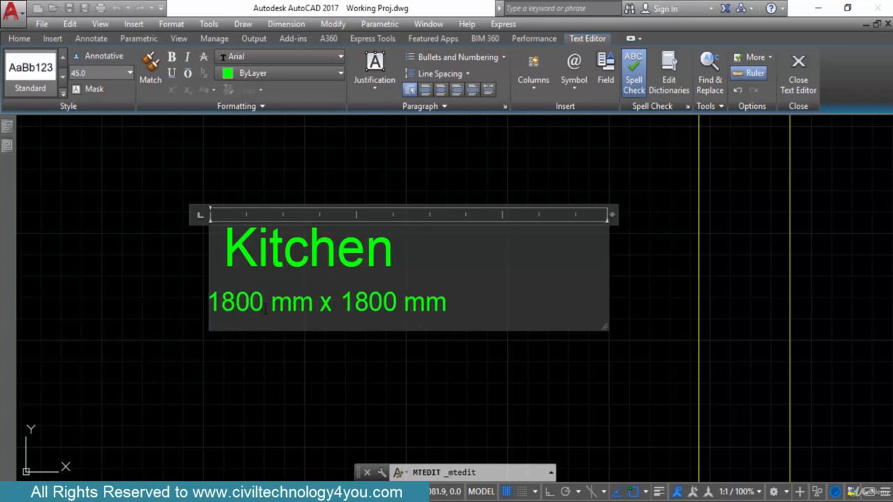
left_click_drag(398, 307, 331, 345)
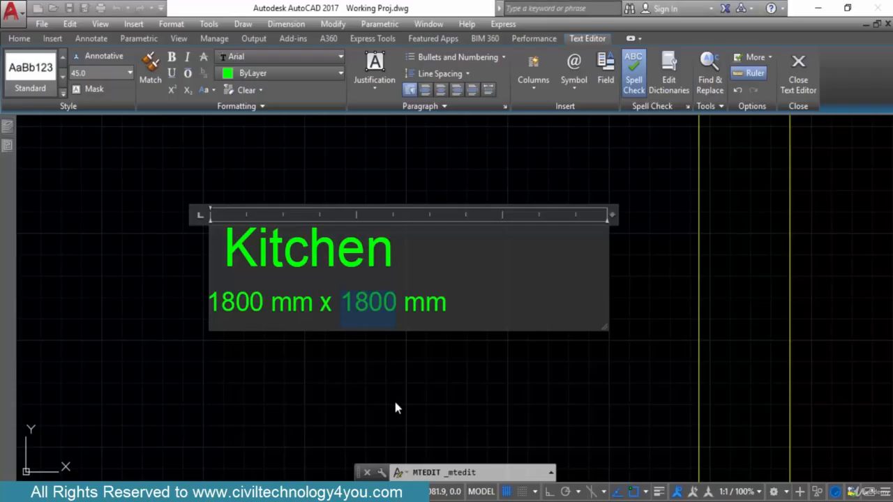
type("2400")
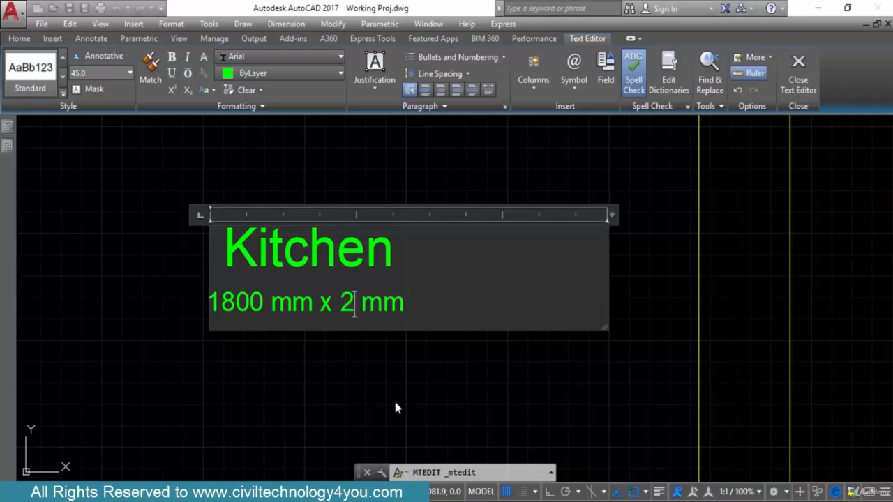
Step: Finish editing the Kitchen label and change the name in the Toilet label beside the staircase to "Carporch"
left_click(395, 409)
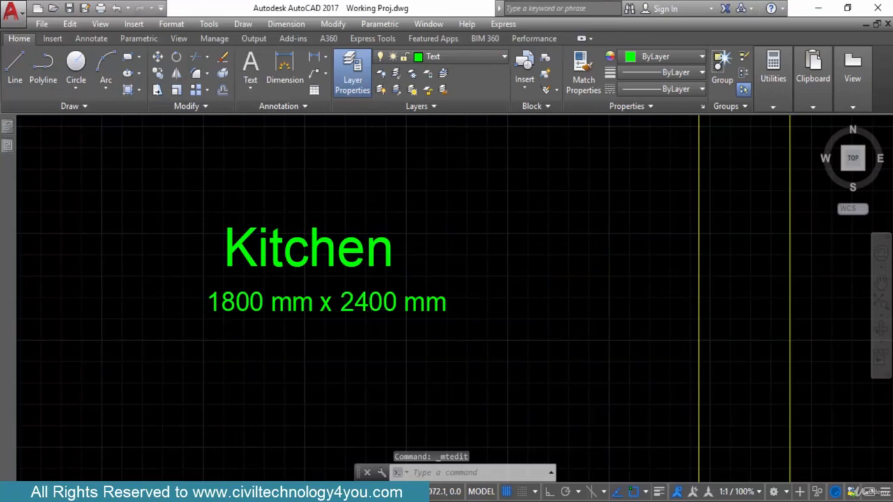
scroll(419, 335, "down", 3)
scroll(441, 305, "down", 5)
scroll(423, 311, "up", 5)
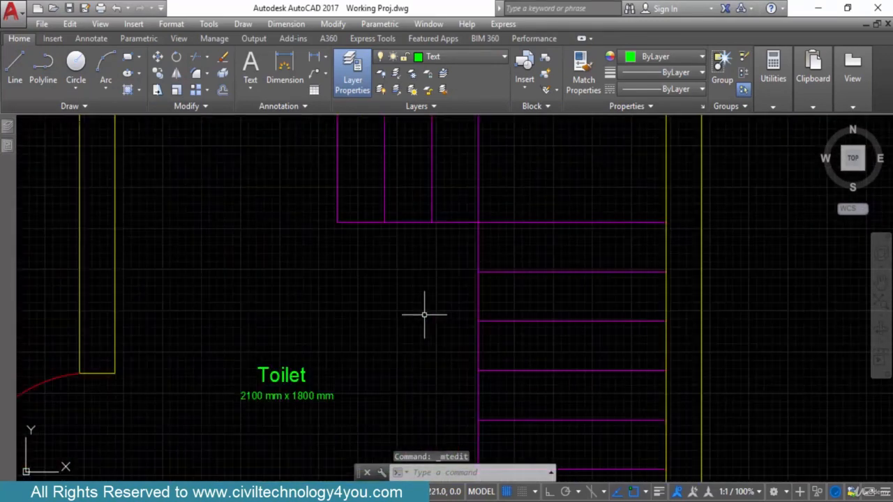
middle_click_drag(432, 316, 498, 265)
scroll(335, 352, "down", 5)
middle_click_drag(348, 344, 403, 329)
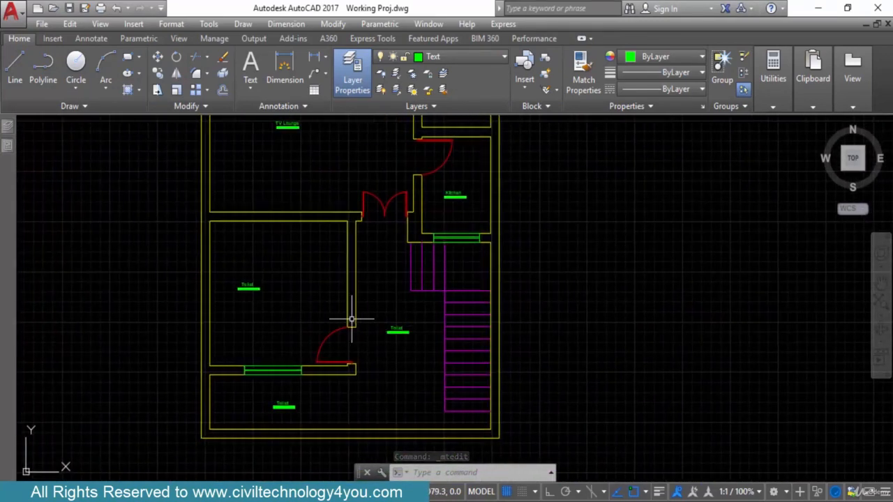
scroll(417, 342, "up", 5)
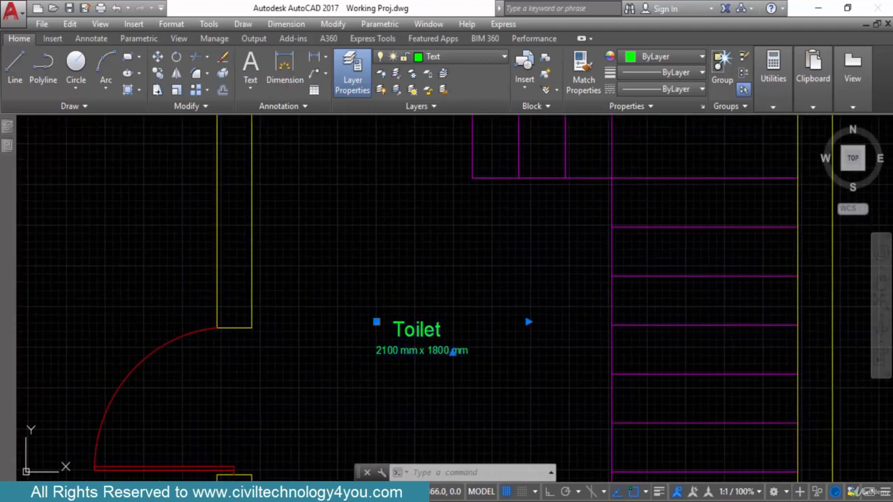
double_click(418, 333)
left_click_drag(447, 331, 365, 331)
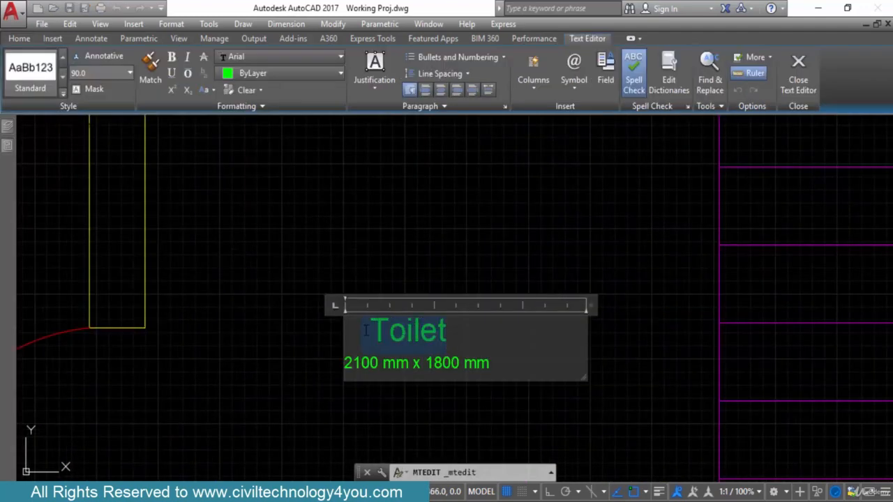
type("Carpo")
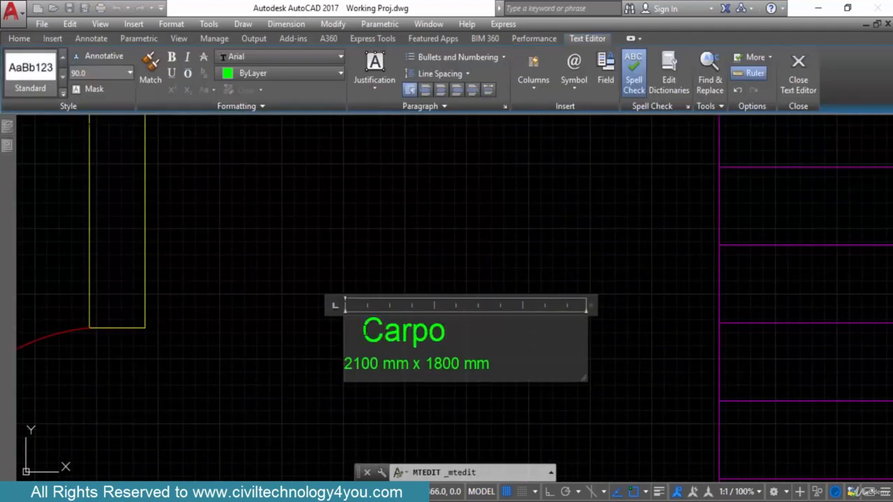
type("rch")
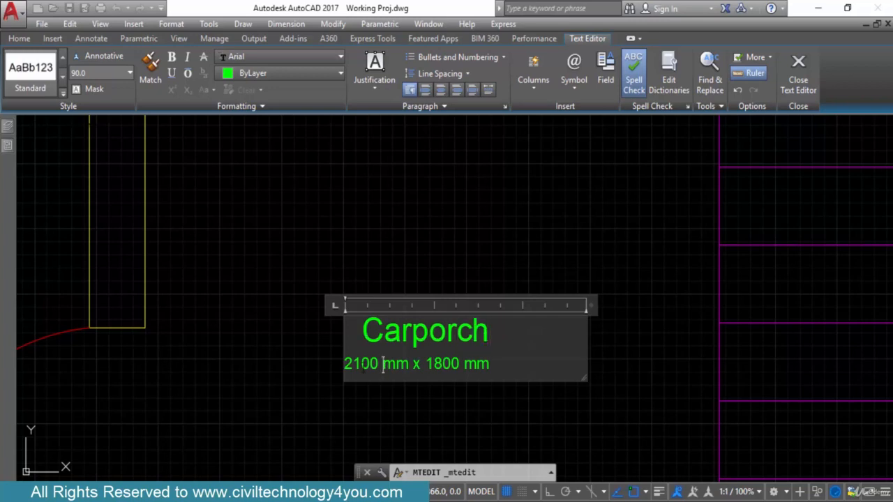
Step: Check the car porch size in the reference PDF and set the first dimension in the Carporch label to 3525
left_click_drag(382, 368, 338, 405)
key("alt+Tab")
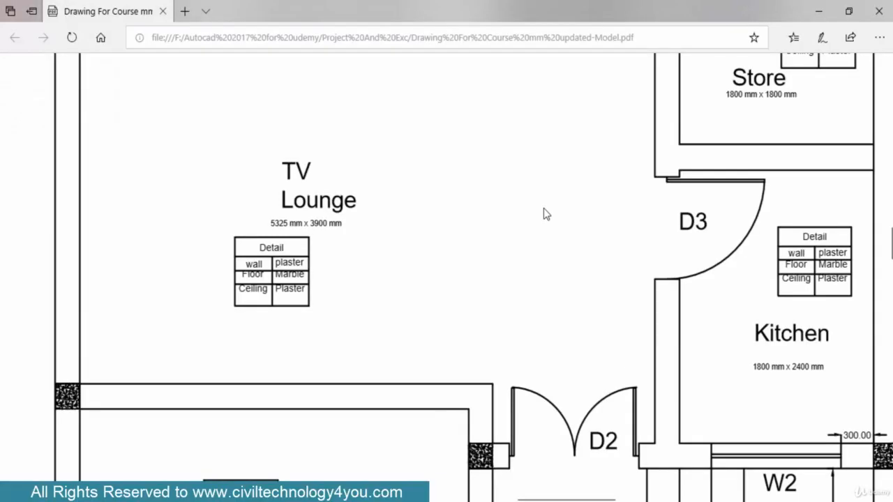
scroll(543, 207, "down", 7)
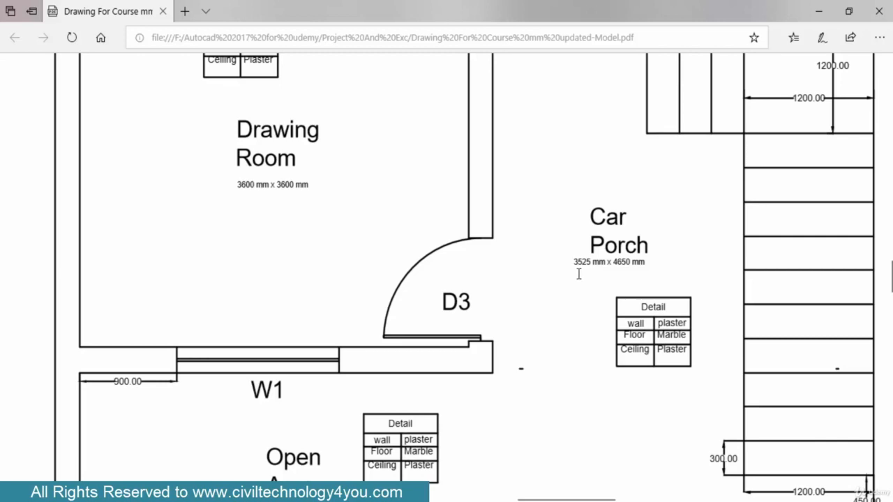
key("alt+Tab")
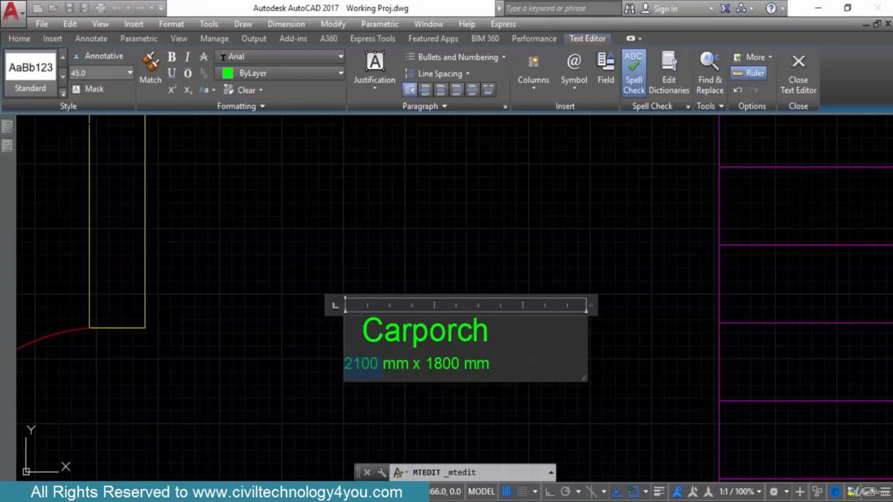
type("3525")
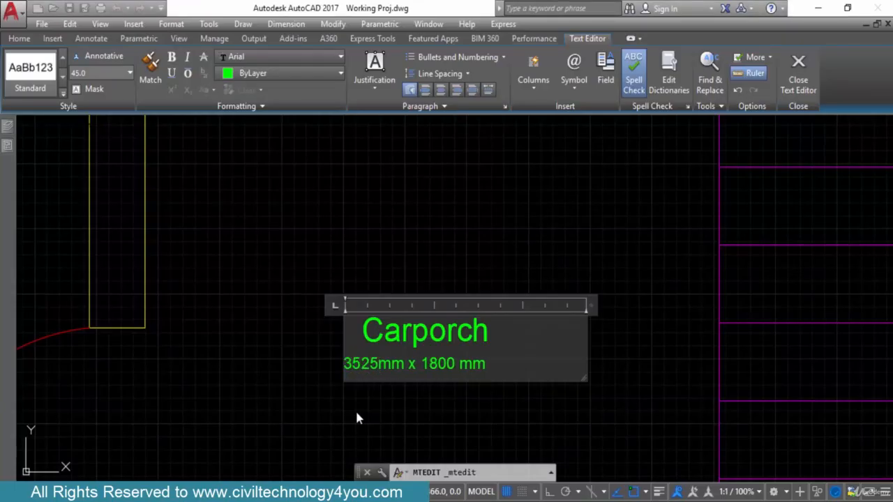
Step: Set the second dimension in the Carporch label to 4650 as in the reference PDF, and finish editing the label
left_click_drag(460, 366, 422, 367)
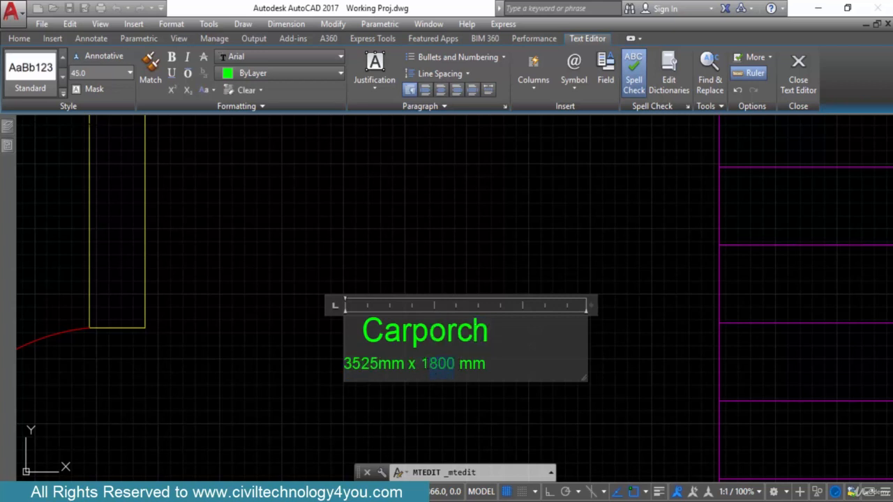
key("alt+Tab")
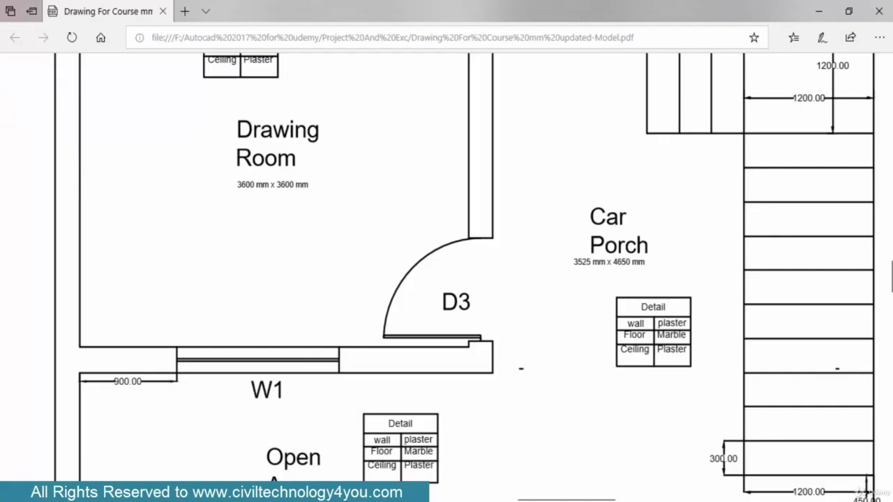
key("alt+Tab")
type("4650")
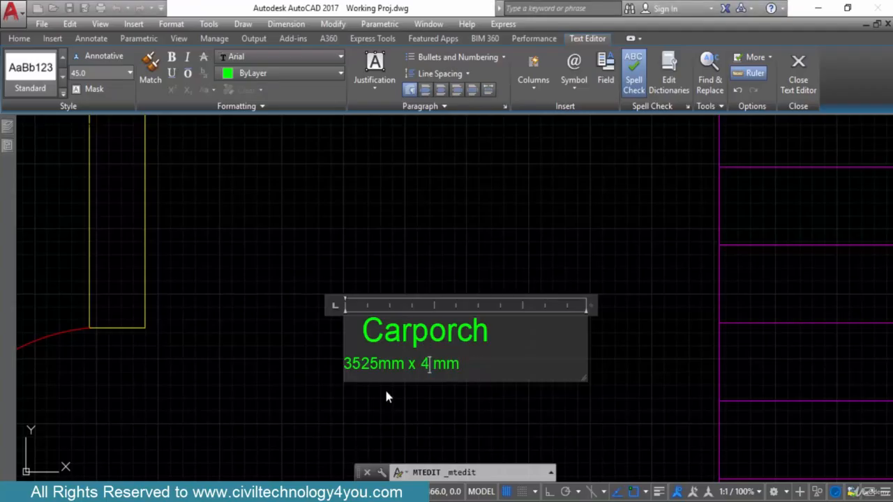
left_click(397, 413)
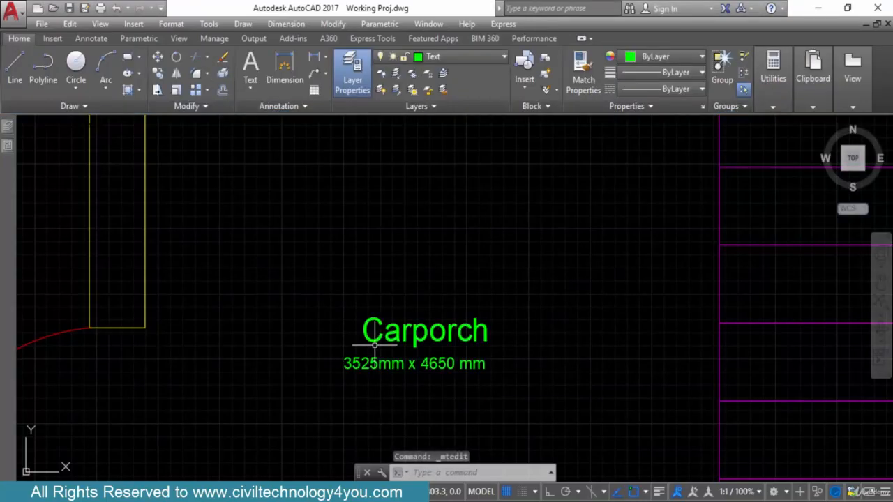
Step: Change the name in the Toilet label of the large room next to the car porch to "Drawing Room", keeping the size line
scroll(408, 329, "down", 6)
middle_click_drag(406, 327, 432, 351)
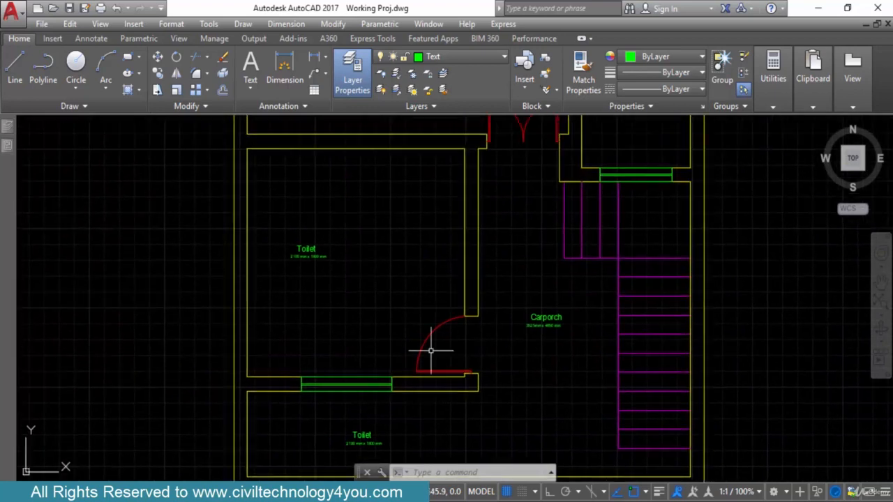
scroll(299, 255, "up", 4)
middle_click_drag(299, 255, 338, 349)
scroll(335, 342, "down", 3)
scroll(333, 342, "up", 3)
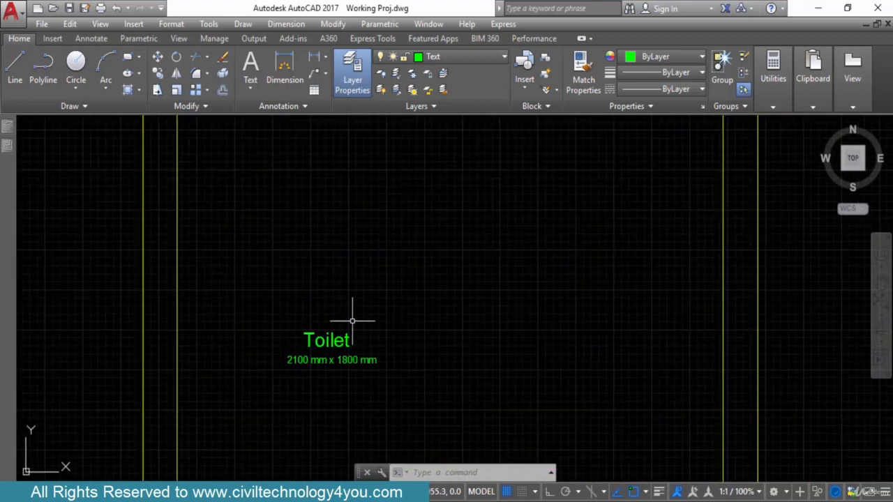
double_click(335, 338)
key("BackSpace")
key("BackSpace")
key("BackSpace")
key("BackSpace")
key("BackSpace")
key("BackSpace")
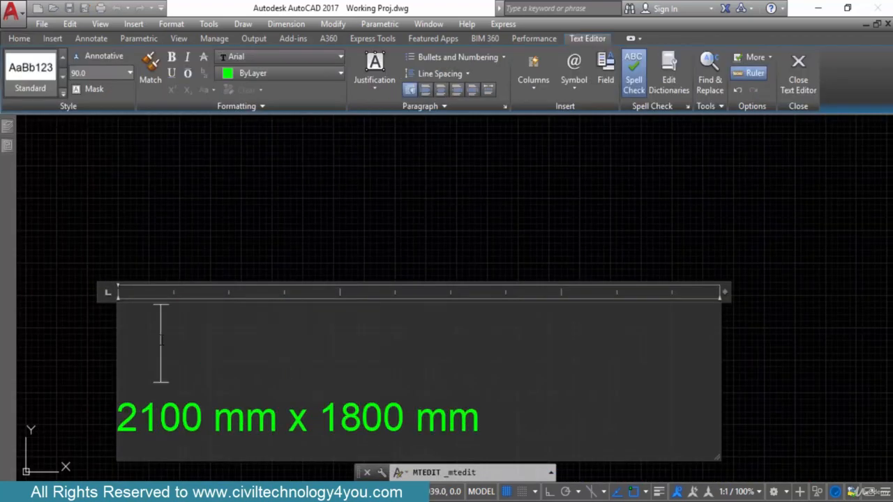
type("Drawomg")
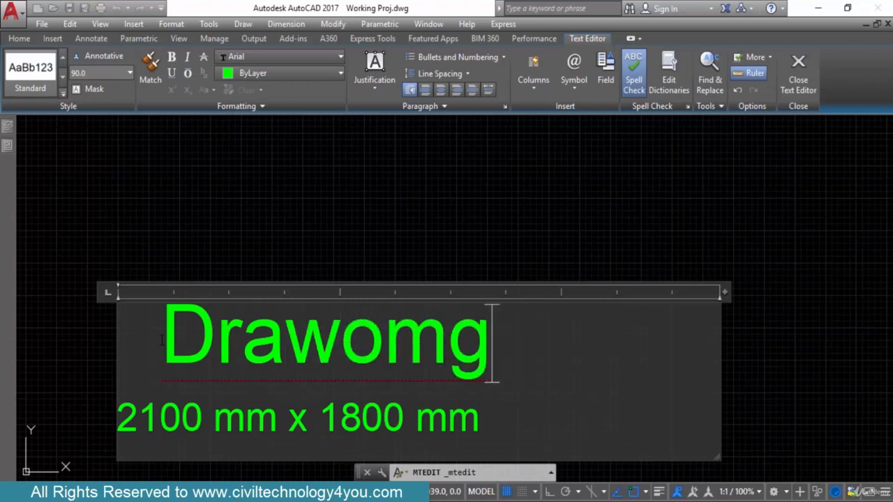
key("BackSpace")
key("BackSpace")
key("BackSpace")
type("om")
key("BackSpace")
key("BackSpace")
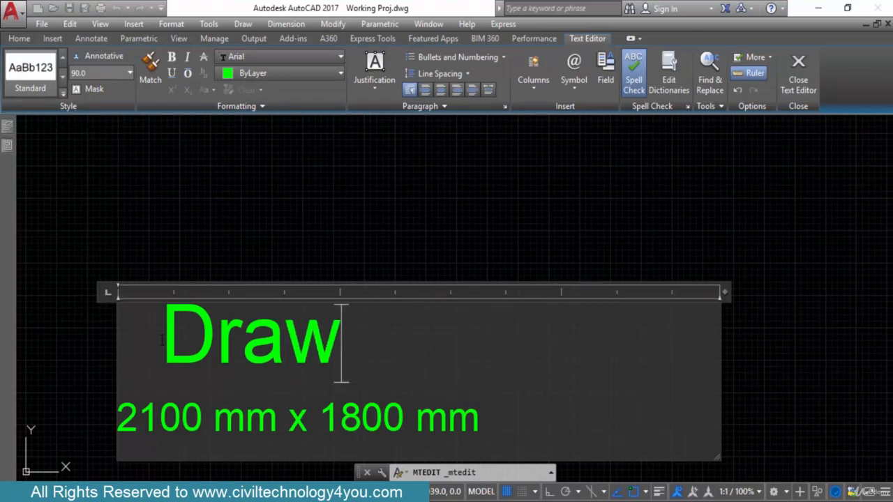
type("ing Room")
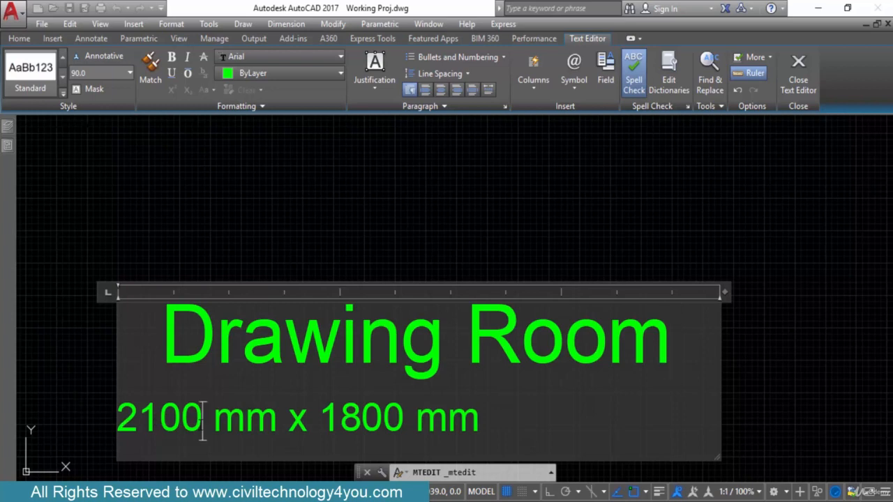
Step: Set the size in the Drawing Room label to 3600 mm x 3600 mm per the reference PDF and indent the size line under the name
left_click_drag(201, 418, 117, 418)
key("alt+Tab")
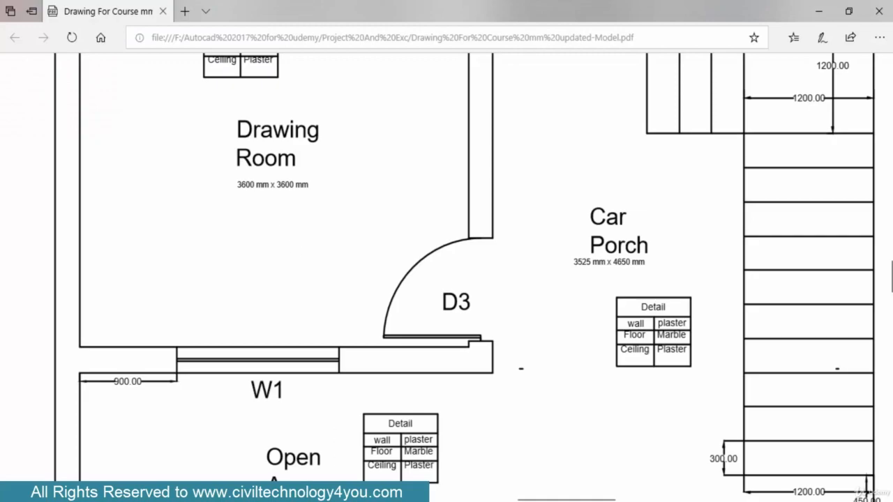
key("alt+Tab")
type("3600")
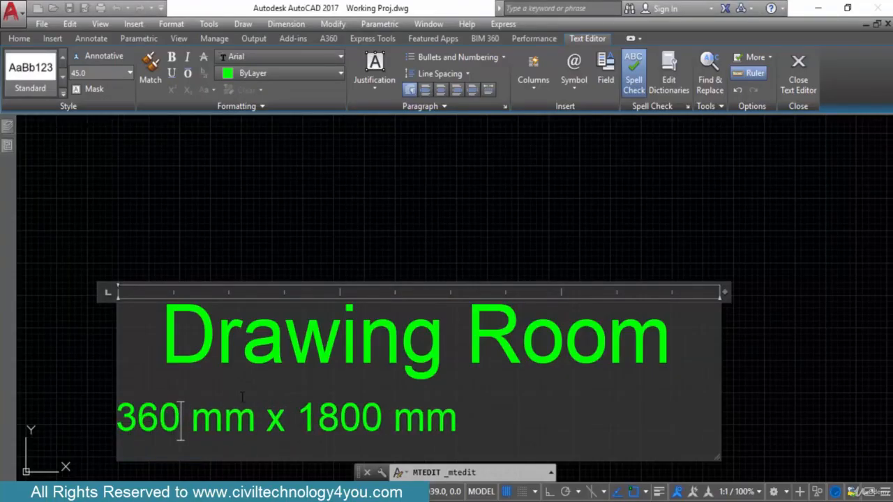
left_click_drag(402, 417, 321, 417)
type("3600")
scroll(350, 389, "down", 4)
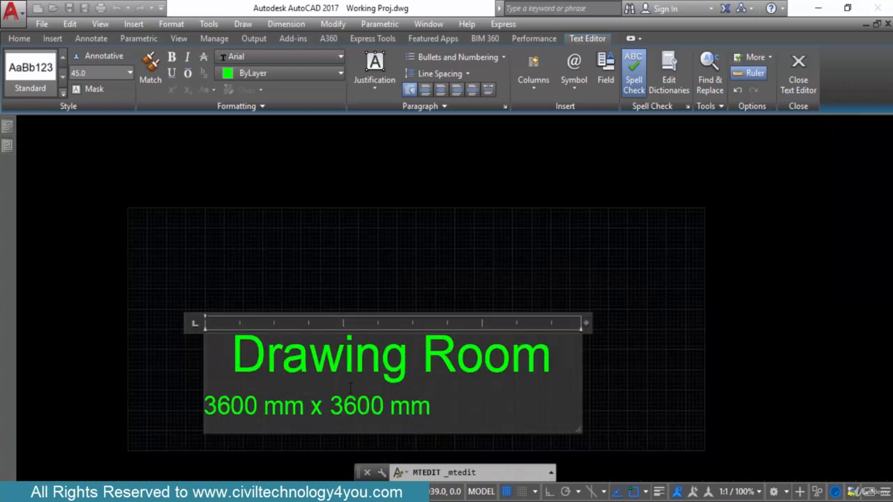
left_click(259, 400)
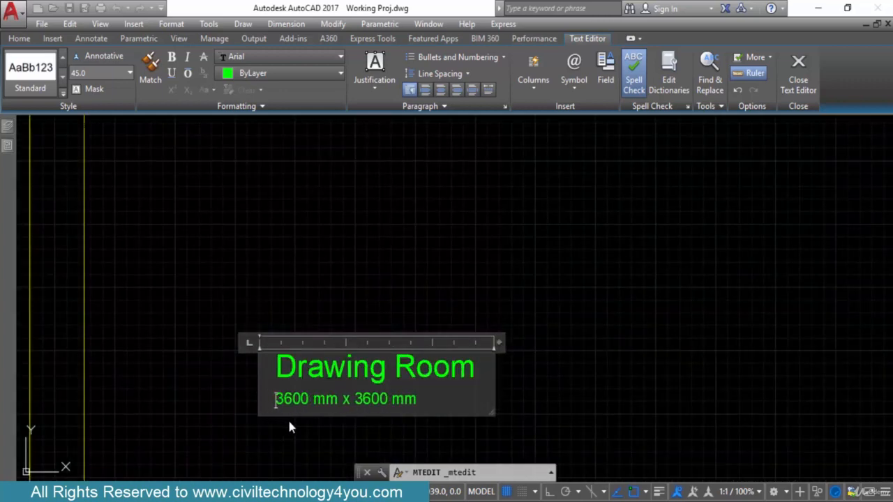
left_click(234, 424)
Step: Change the name in the remaining Toilet label, in the strip below the drawing room, to "Open Area"
scroll(291, 205, "down", 5)
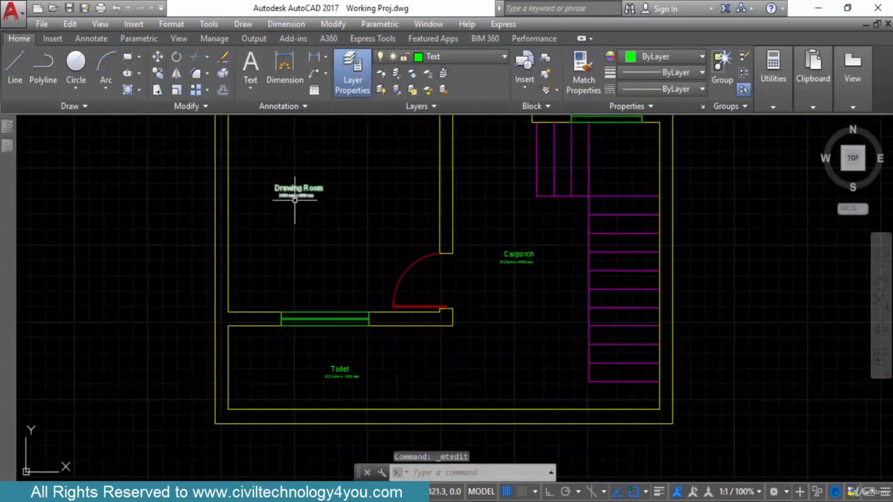
scroll(366, 332, "up", 5)
scroll(366, 332, "up", 5)
left_click(239, 348)
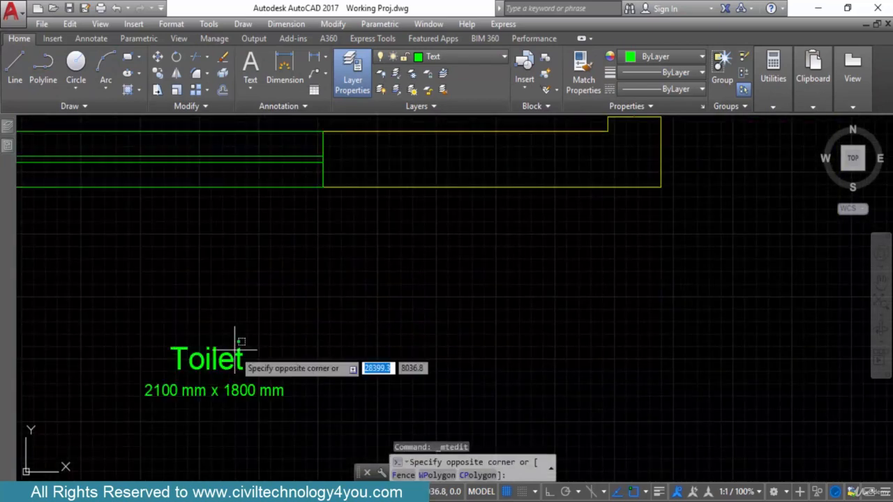
left_click(216, 361)
double_click(216, 361)
left_click_drag(254, 362, 1, 366)
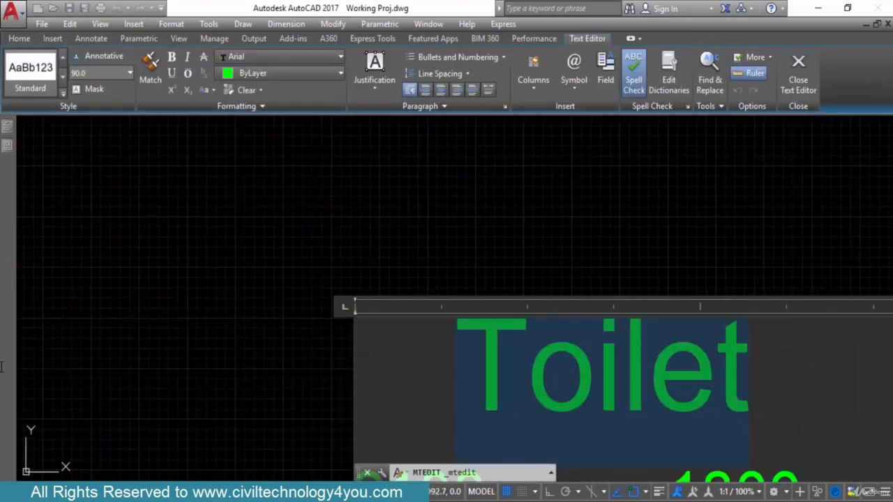
scroll(453, 307, "down", 4)
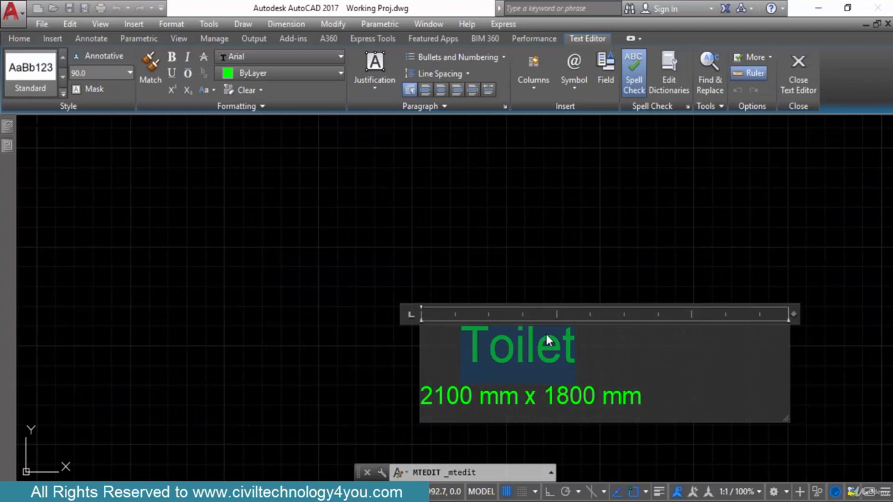
type("Open Are")
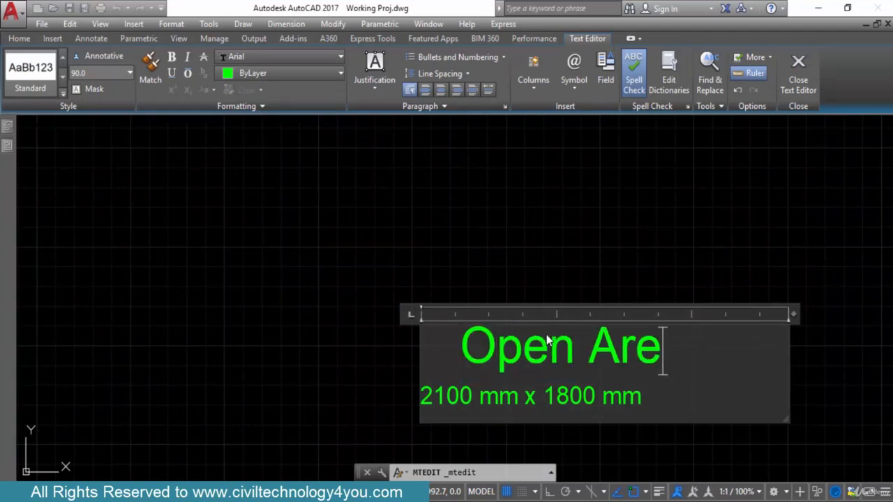
type("a")
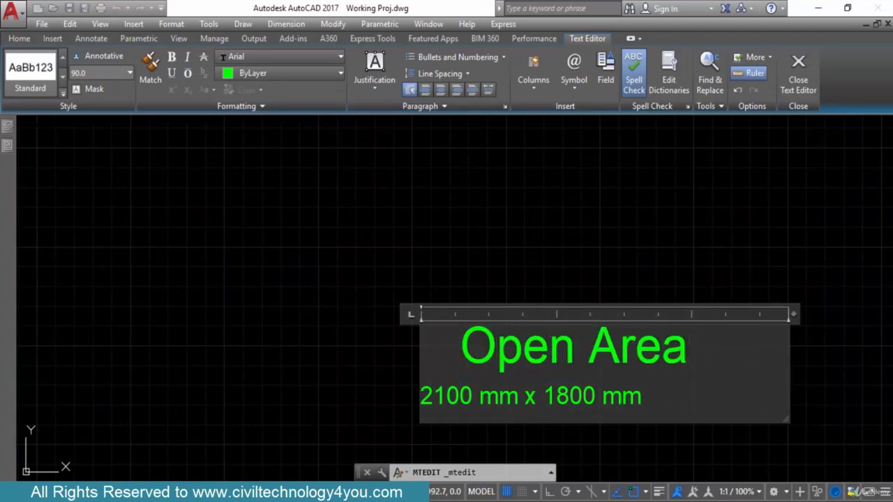
Step: Set the size in the Open Area label to 3825 mm x 1350 mm per the reference PDF and indent the size line under the name
key("alt+Tab")
scroll(337, 300, "down", 2)
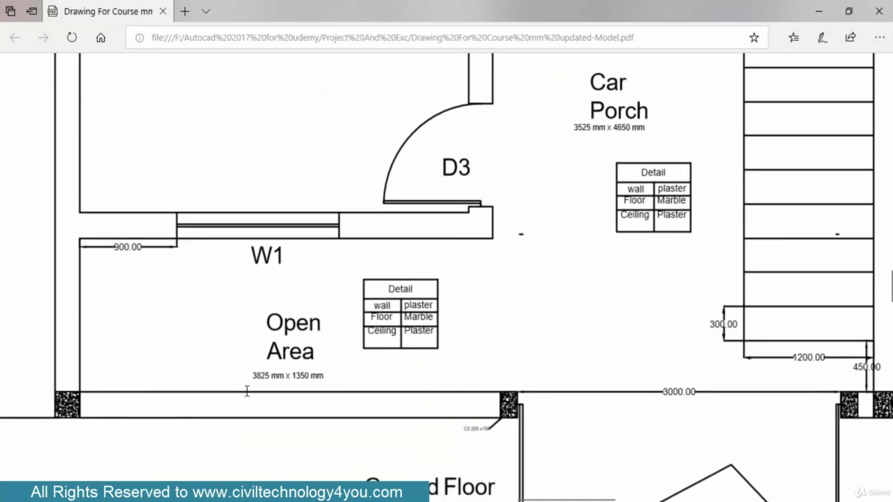
key("alt+Tab")
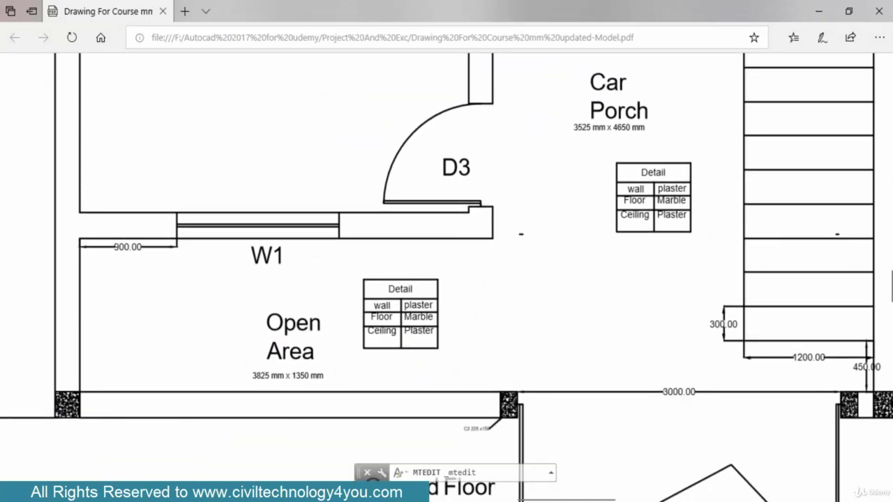
left_click_drag(472, 396, 377, 392)
type("3825")
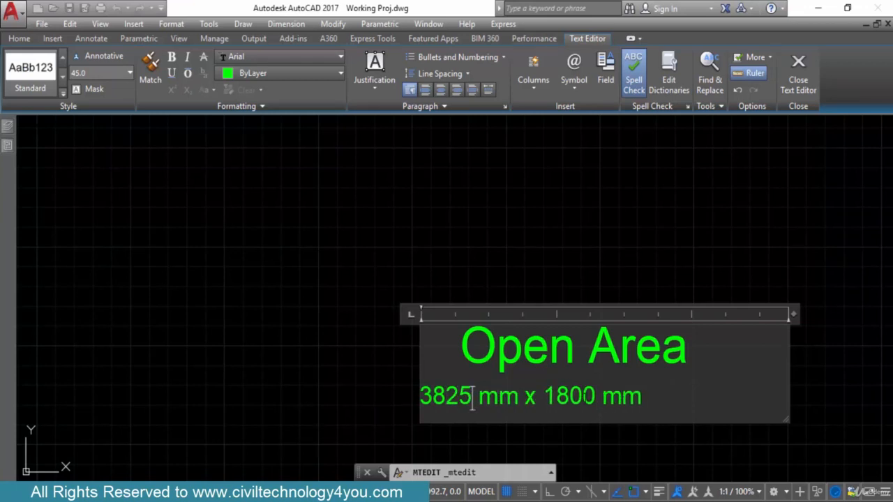
left_click_drag(596, 396, 557, 396)
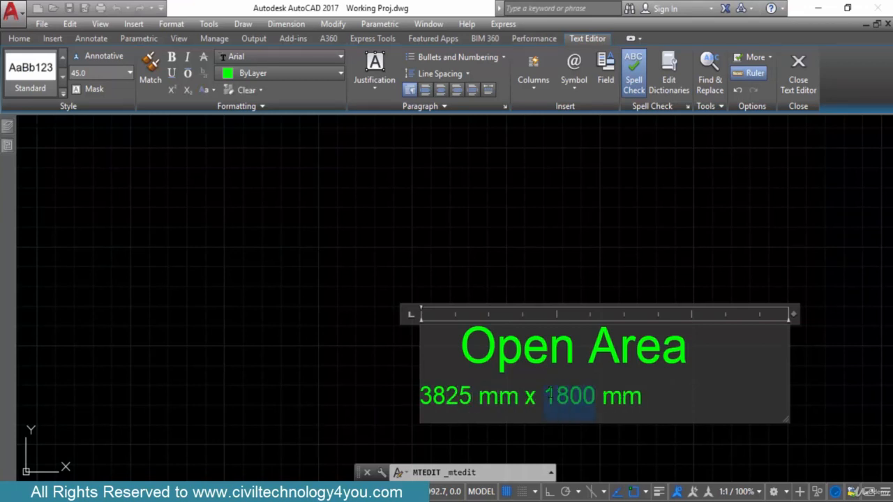
type("350")
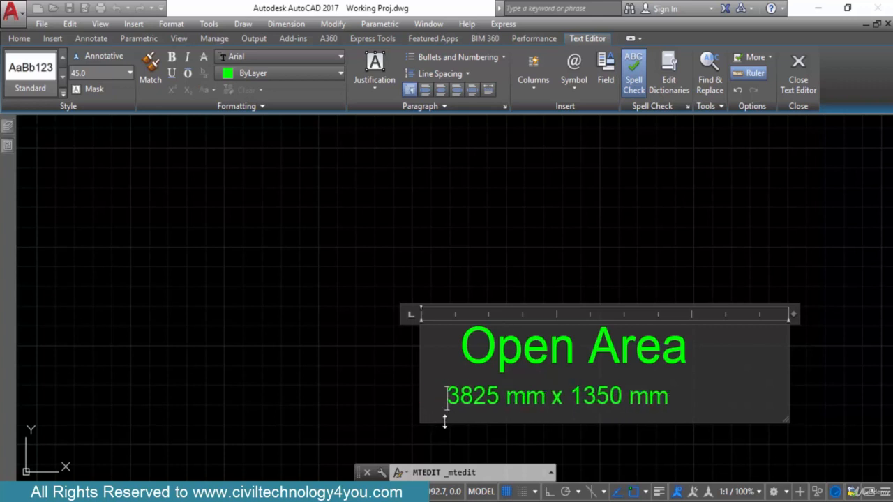
left_click(312, 314)
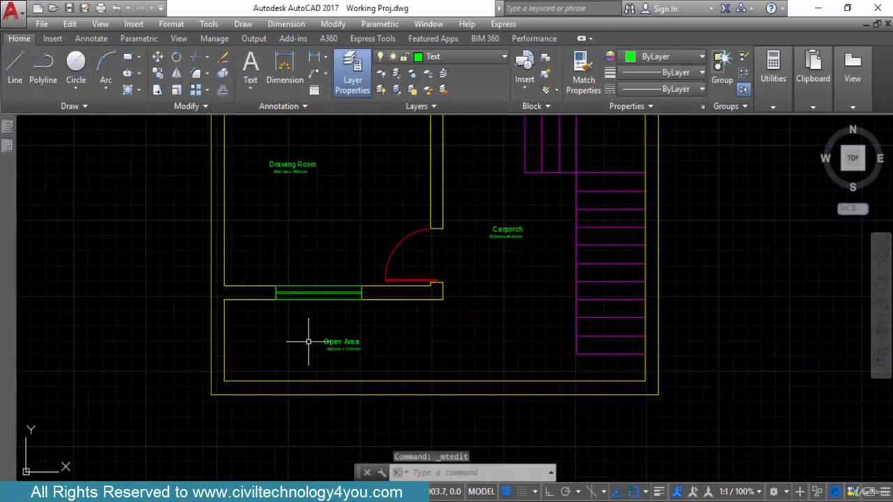
Step: Review the room labels across the floor plan, from the lower open area up to the rooms and toilets
middle_click_drag(300, 342, 502, 293)
middle_click_drag(510, 230, 484, 318)
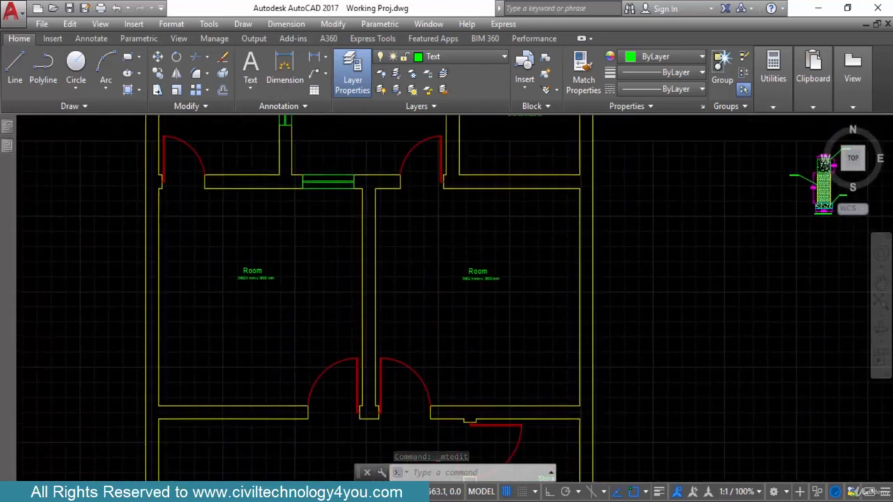
scroll(483, 317, "down", 2)
middle_click_drag(490, 173, 489, 207)
scroll(489, 207, "up", 2)
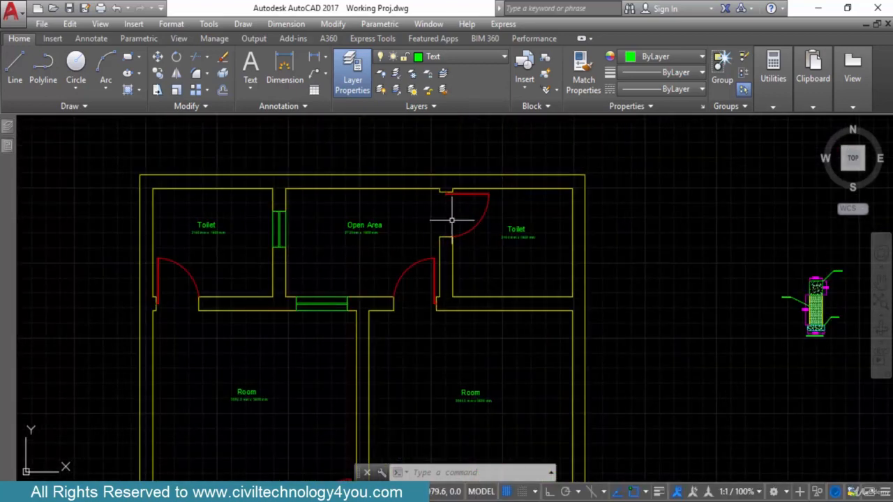
scroll(458, 230, "up", 3)
scroll(472, 261, "down", 3)
middle_click_drag(472, 261, 472, 295)
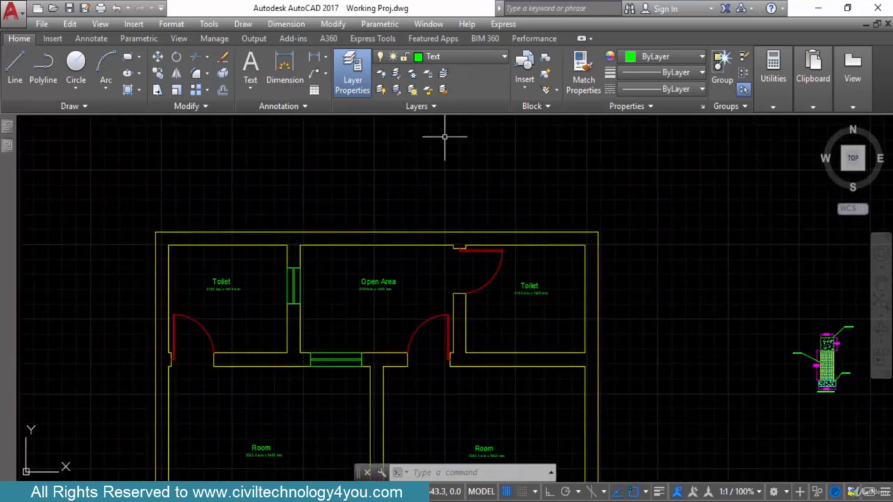
scroll(460, 300, "up", 4)
scroll(461, 298, "down", 4)
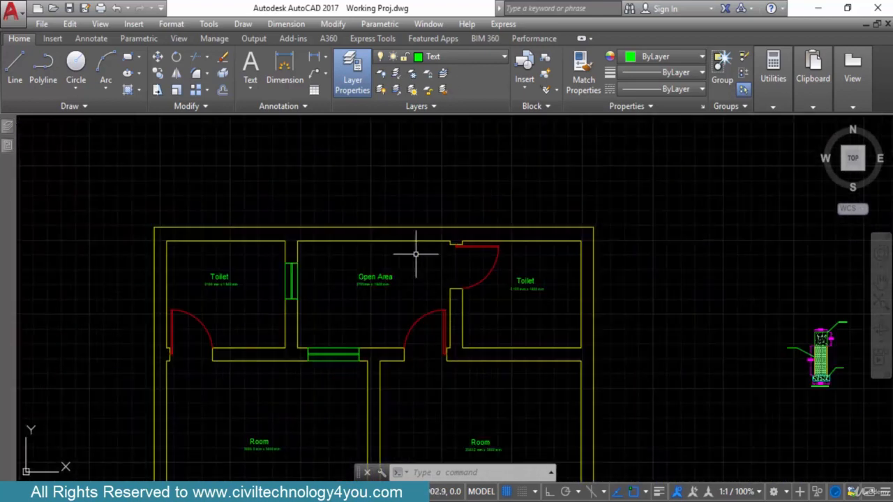
Step: Add the single-line text "D4" with height 70 and rotation 0 beside the doorway between the upper Open Area and the toilet
left_click(249, 88)
left_click(272, 138)
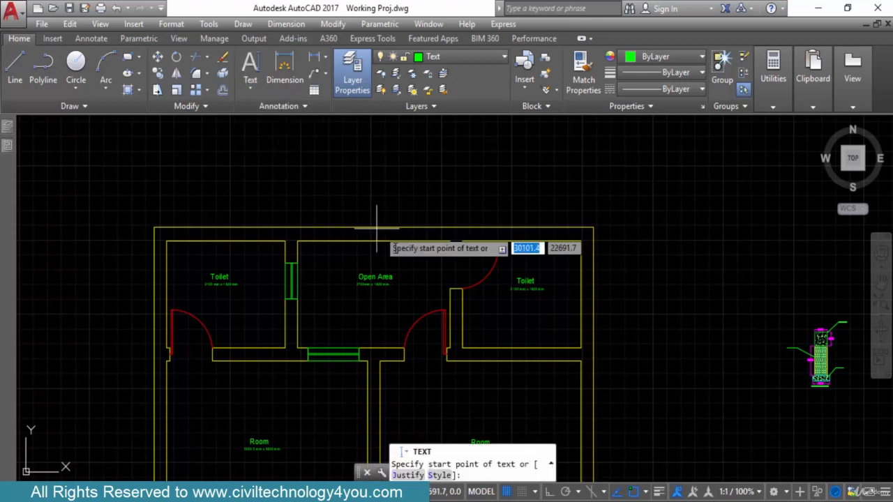
scroll(446, 237, "up", 5)
left_click(438, 270)
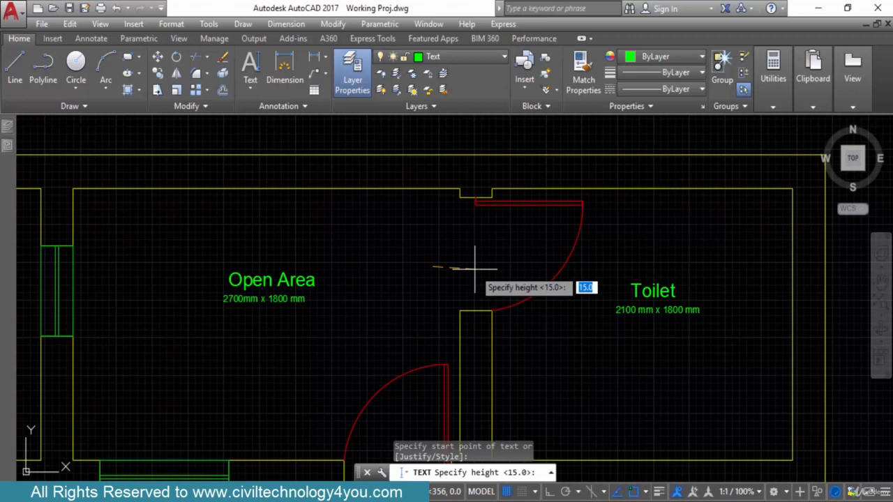
key("F8")
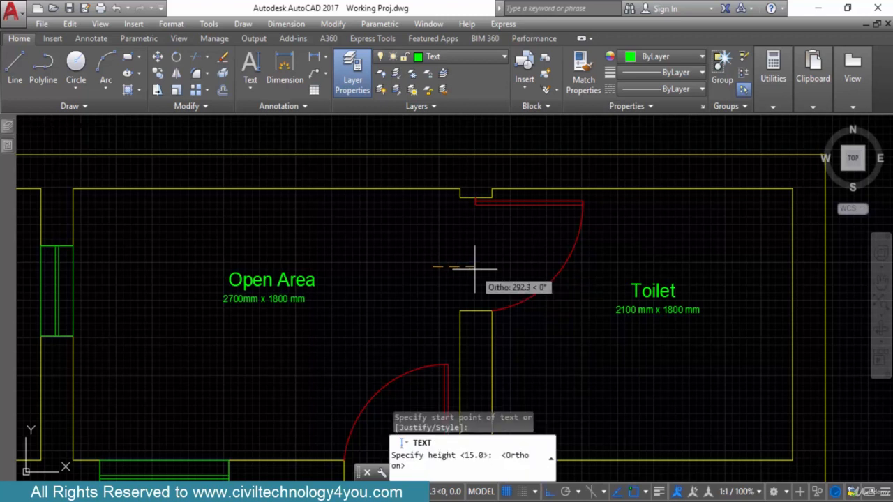
key("Return")
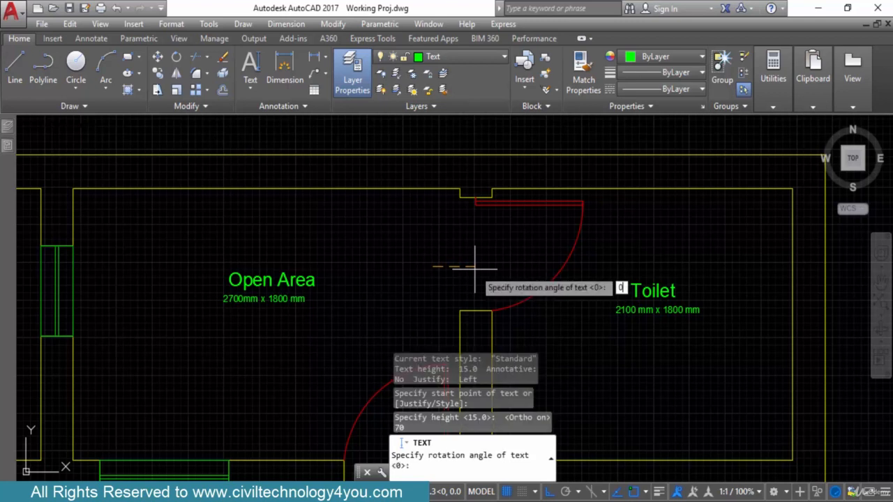
type("0")
key("Return")
scroll(463, 282, "up", 2)
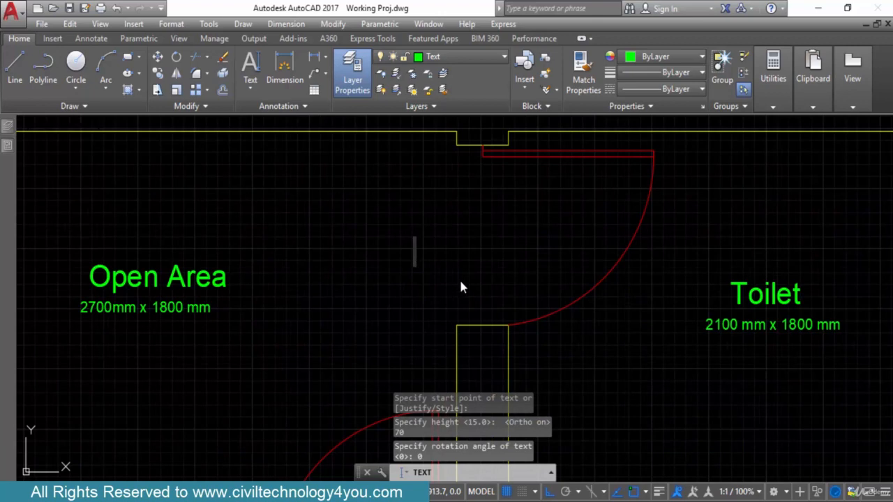
type("D4")
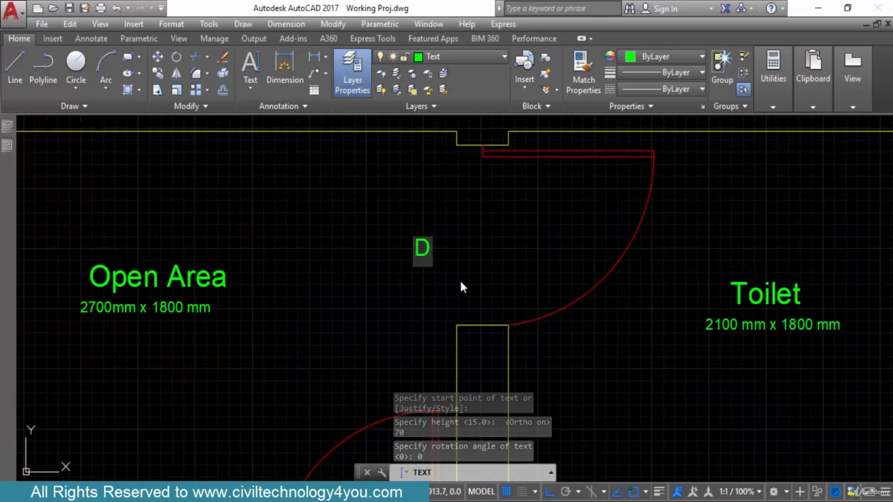
key("Return")
key("Return")
scroll(488, 264, "down", 3)
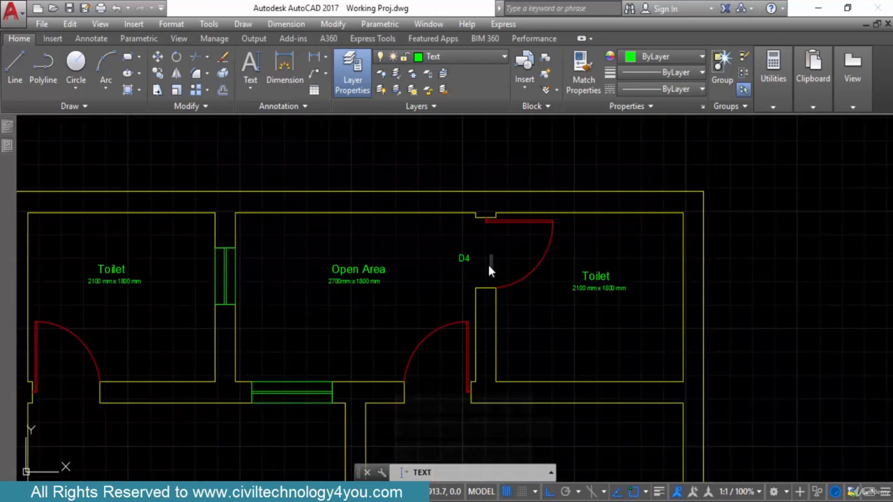
Step: Move the D4 label horizontally into the door opening between the upper Open Area and the toilet
scroll(488, 266, "up", 3)
left_click(433, 235)
left_click(508, 279)
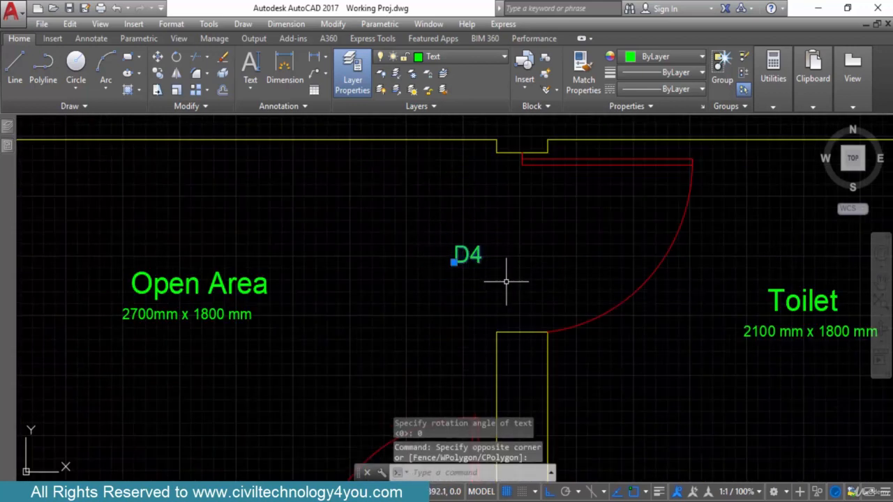
key("Return")
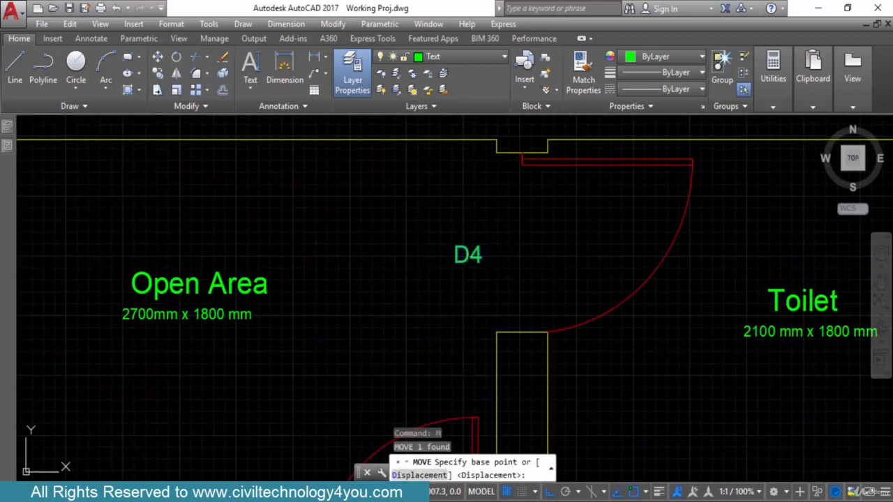
left_click(461, 252)
left_click(514, 252)
scroll(514, 253, "down", 3)
scroll(475, 252, "up", 3)
key("Escape")
key("Escape")
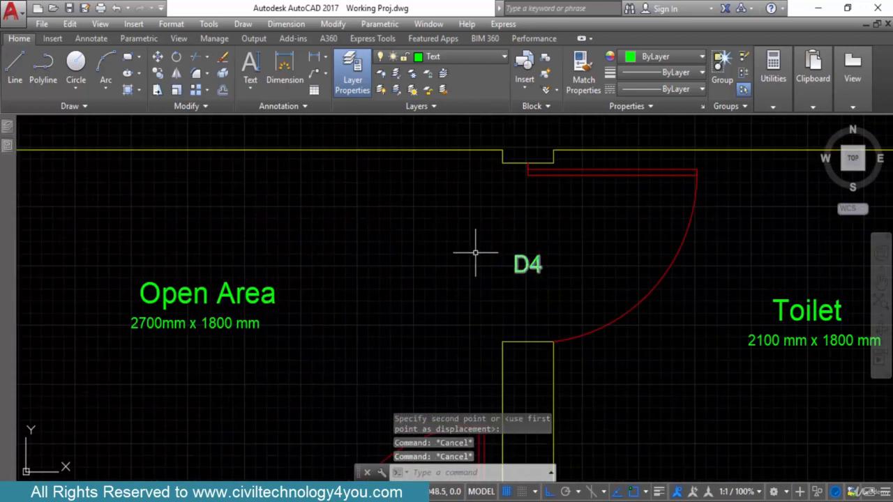
Step: Copy the D4 label, with Ortho off, to the doorway between the upper Open Area and the adjoining room
left_click(475, 253)
left_click(554, 279)
type("C")
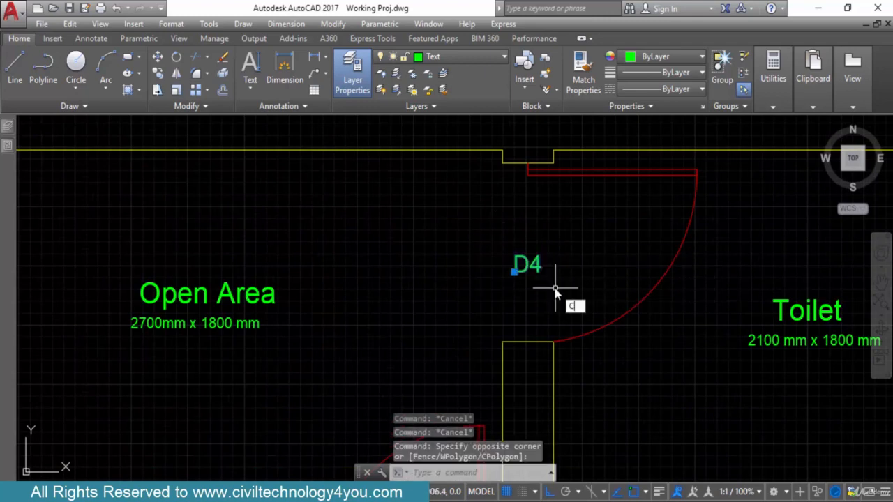
type("O")
key("Return")
left_click(514, 272)
scroll(543, 293, "down", 5)
middle_click_drag(543, 293, 534, 203)
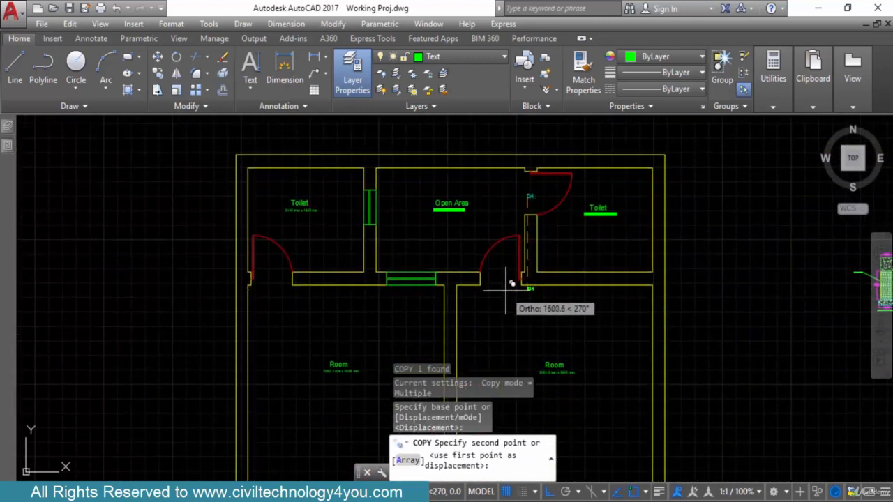
key("F8")
scroll(501, 286, "up", 2)
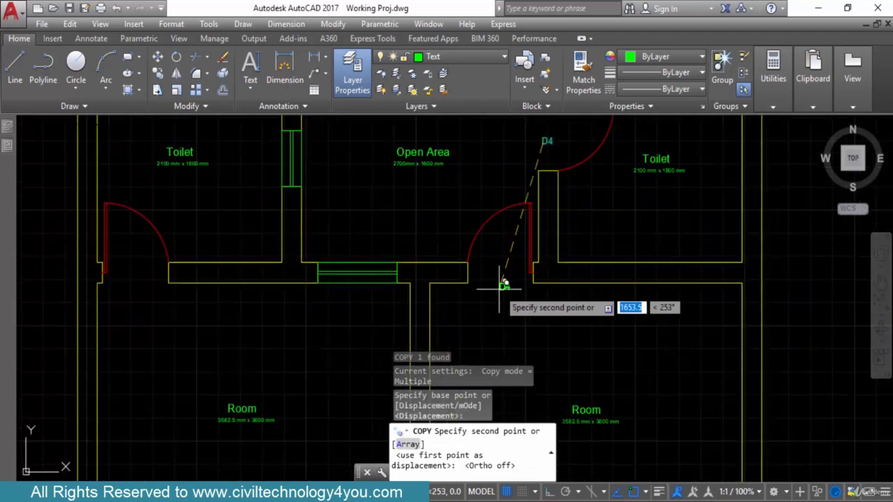
left_click(502, 276)
scroll(479, 296, "up", 2)
middle_click_drag(479, 295, 514, 335)
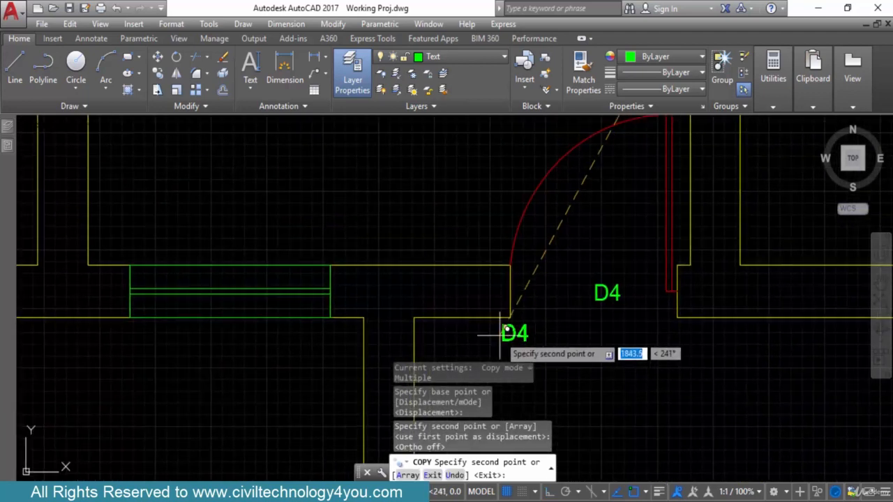
Step: Place another copy of the D4 label in the doorway of the toilet on the other side of the Open Area
scroll(513, 338, "down", 2)
scroll(279, 315, "up", 2)
scroll(119, 339, "up", 2)
middle_click_drag(120, 339, 235, 335)
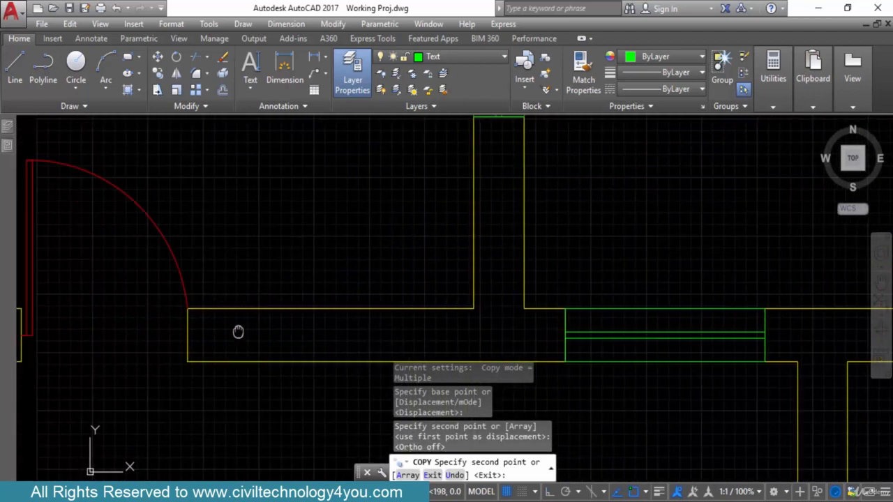
scroll(228, 323, "up", 1)
left_click(192, 324)
scroll(238, 335, "down", 3)
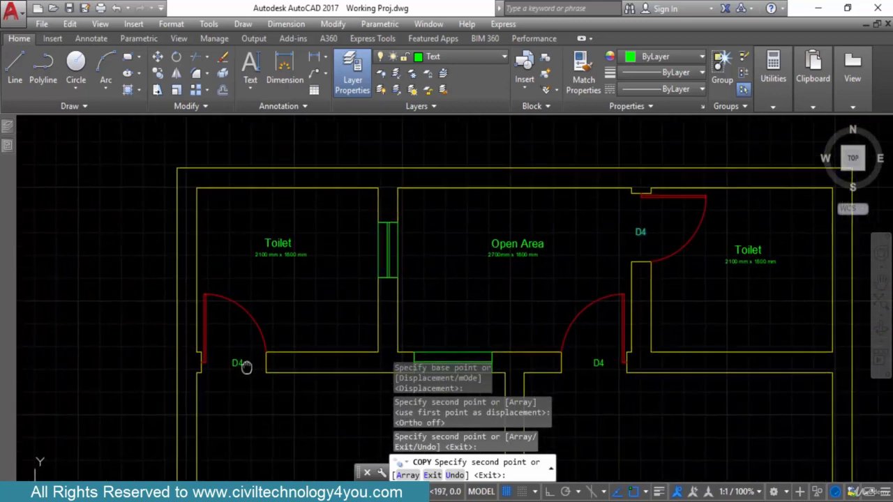
Step: Place D4 copies in the two room doorways opening onto the TV Lounge and in the Store doorway
middle_click_drag(370, 306, 346, 103)
scroll(374, 154, "down", 4)
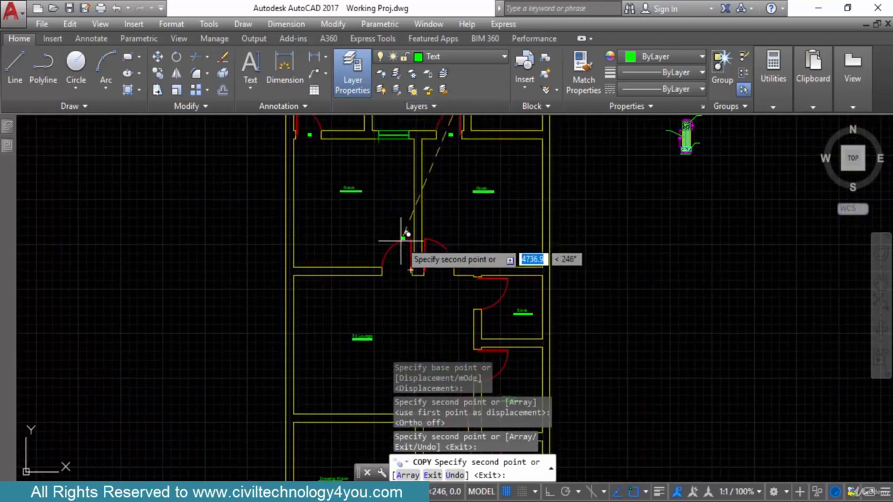
middle_click_drag(399, 239, 419, 342)
scroll(399, 184, "up", 4)
scroll(482, 200, "down", 4)
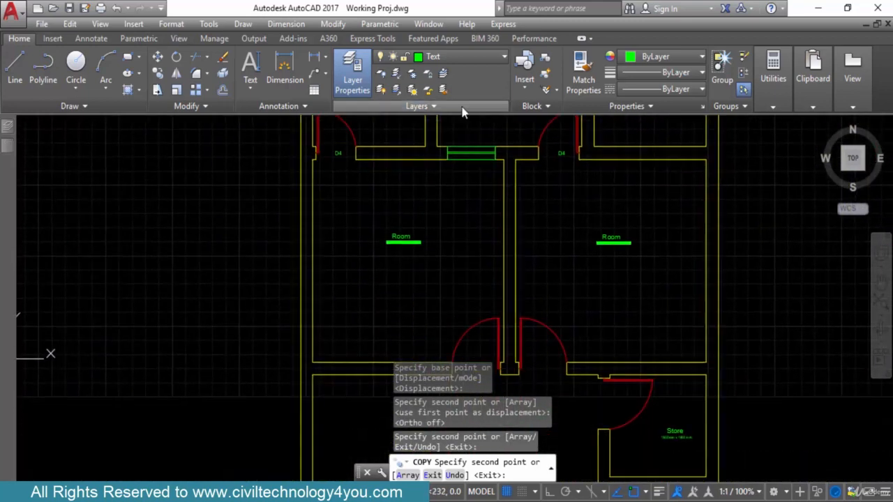
middle_click_drag(481, 252, 477, 164)
scroll(551, 265, "up", 4)
left_click(551, 222)
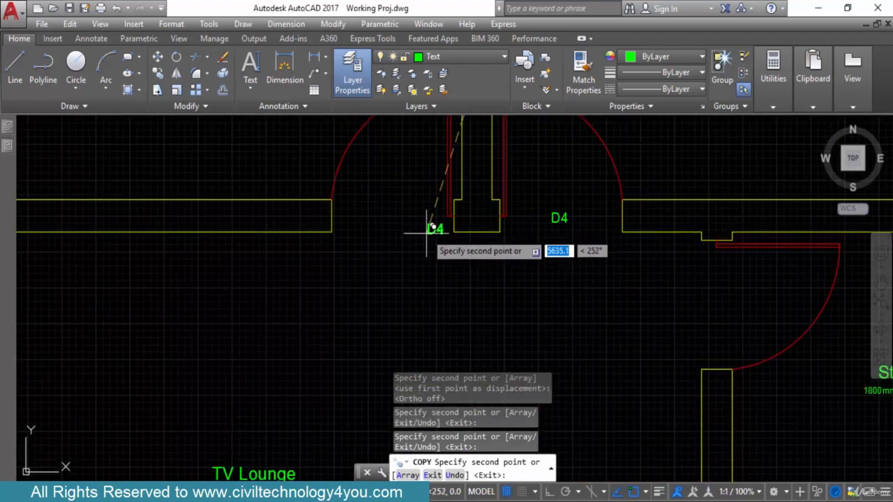
middle_click_drag(440, 256, 431, 206)
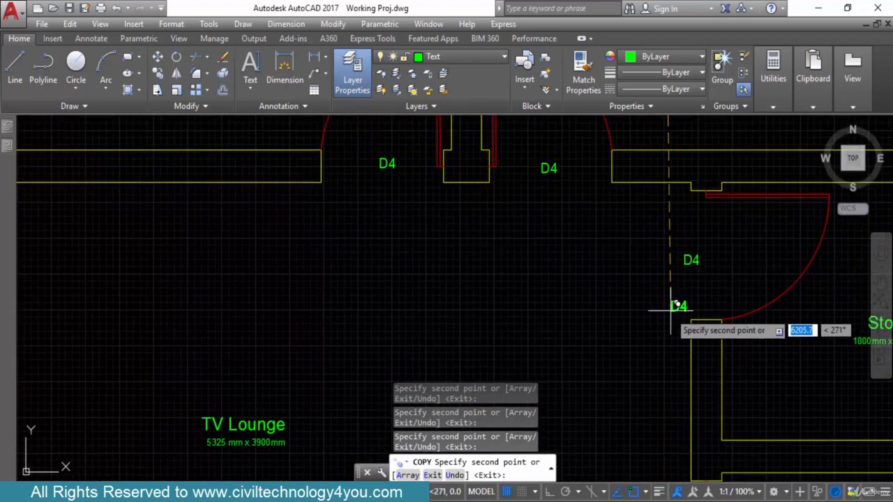
Step: Place D4 copies in the Kitchen doorway and at the double door between the TV Lounge and the Carporch
scroll(672, 307, "down", 2)
mouse_move(679, 467)
middle_mouse_down()
mouse_move(671, 340)
mouse_move(612, 313)
middle_mouse_up()
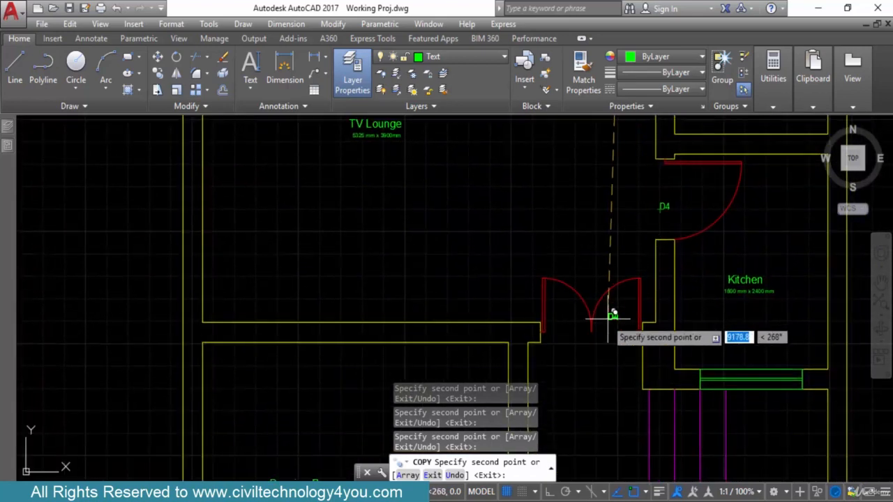
middle_click_drag(589, 358, 592, 234)
scroll(593, 234, "down", 3)
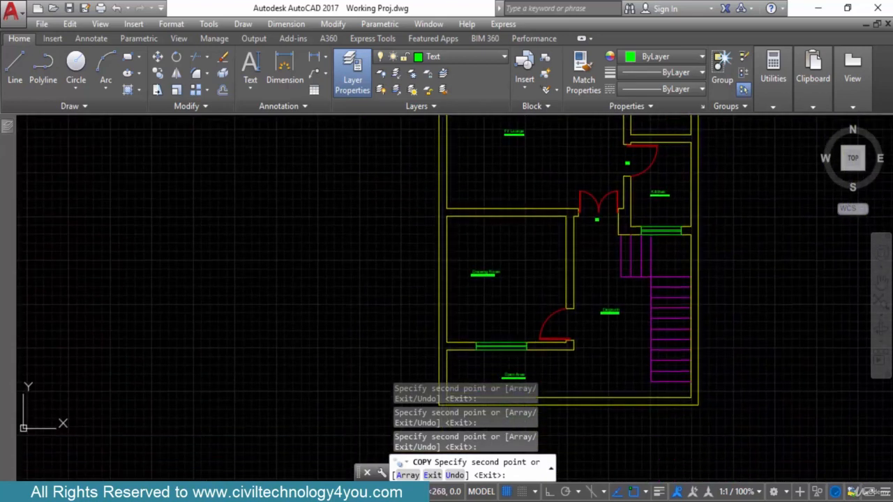
Step: Place D4 copies in the Drawing Room doorway to the Carporch and below the Drawing Room window facing the lower Open Area
scroll(560, 333, "up", 3)
scroll(554, 314, "down", 4)
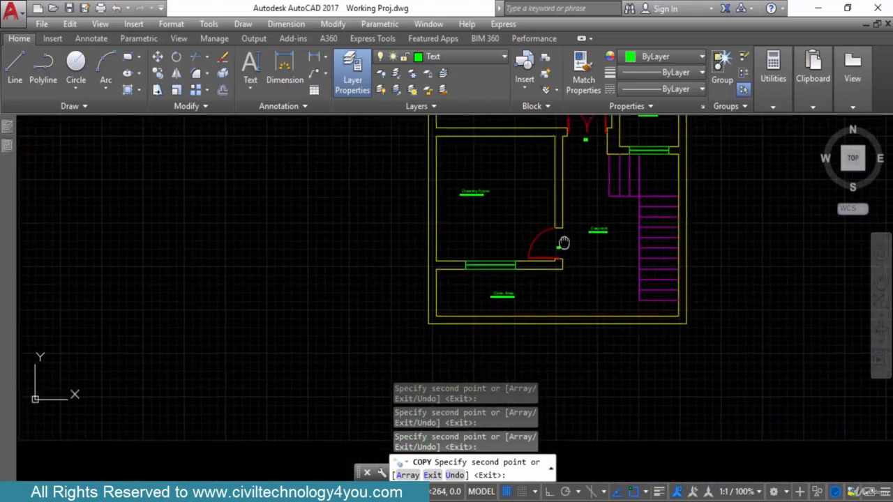
middle_click_drag(564, 242, 568, 355)
scroll(523, 295, "up", 5)
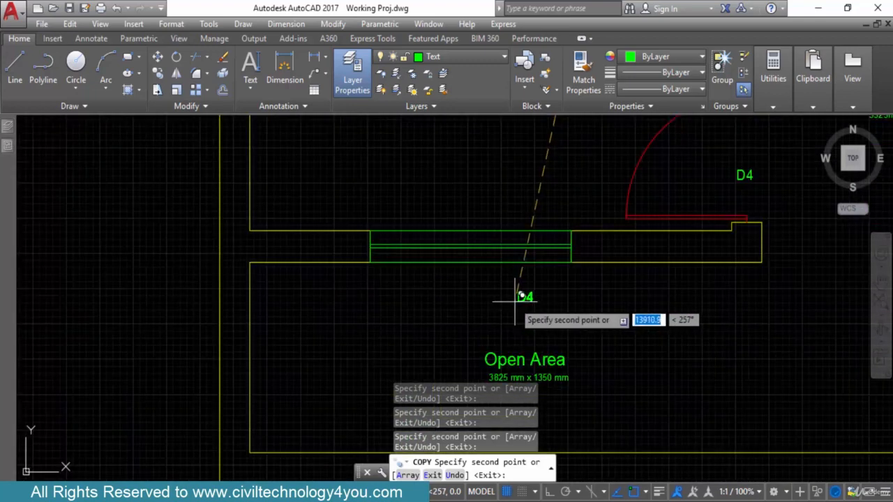
scroll(558, 305, "down", 3)
middle_click_drag(558, 305, 426, 309)
scroll(554, 244, "up", 2)
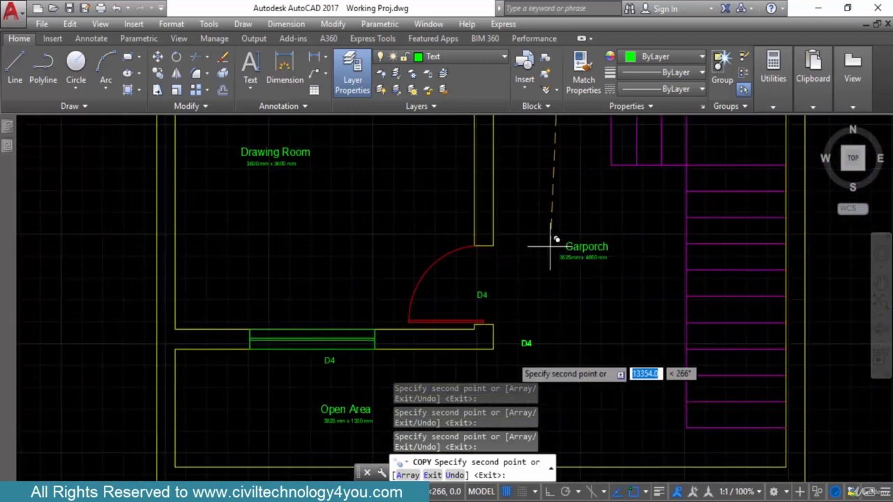
Step: Place a D4 copy just inside the Kitchen window above the staircase
scroll(674, 219, "down", 2)
middle_click_drag(674, 219, 566, 349)
scroll(625, 252, "up", 4)
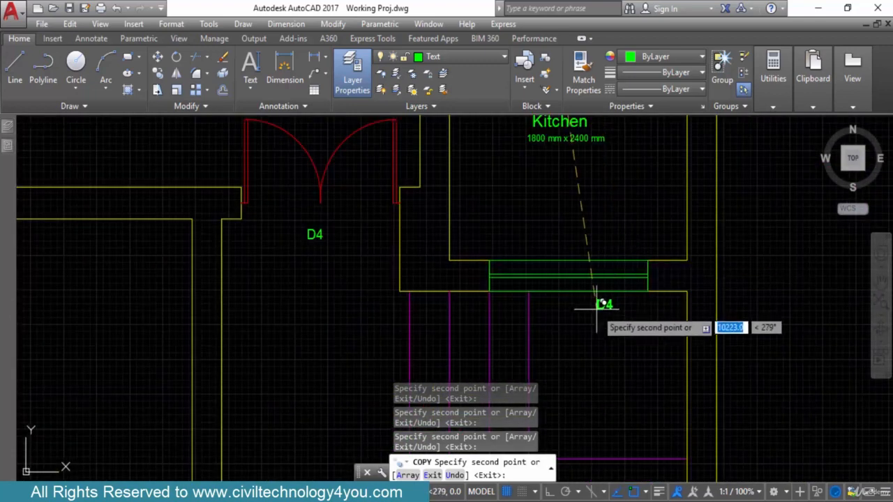
scroll(593, 293, "down", 4)
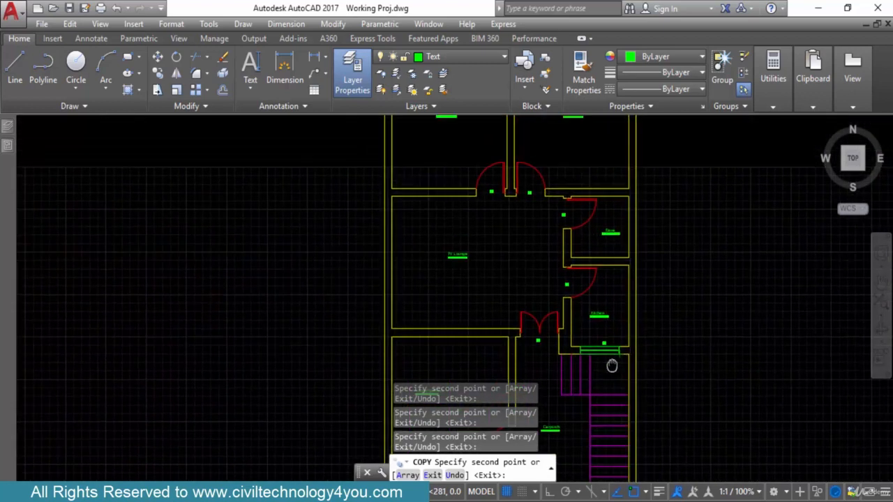
Step: Place D4 copies at the room window below the upper Open Area and at the Toilet window beside it, and finish copying
middle_click_drag(610, 363, 520, 262)
scroll(520, 261, "up", 4)
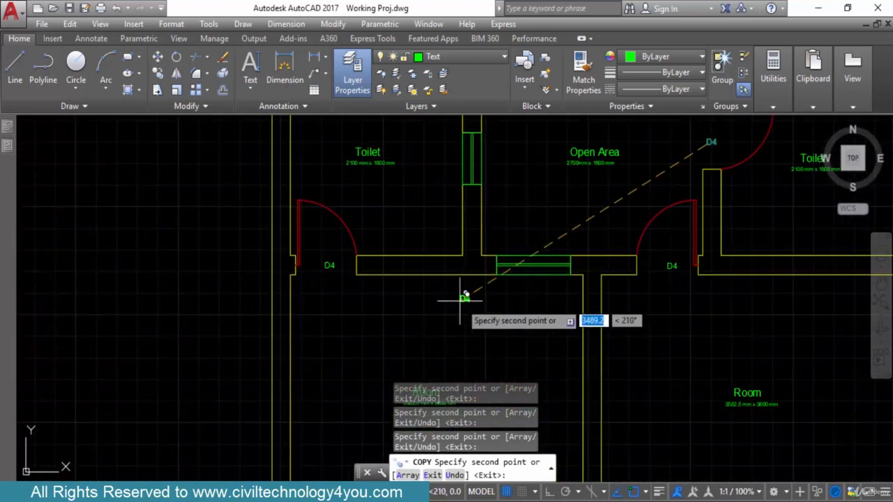
left_click(527, 290)
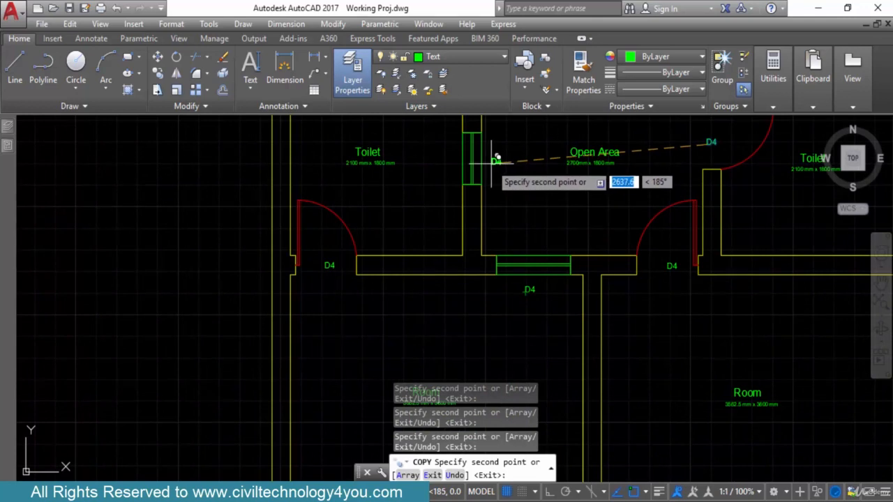
scroll(519, 193, "down", 4)
key("Escape")
key("Escape")
Step: Change the tag beside the window between the Toilet and the upper Open Area to V1
scroll(524, 181, "up", 6)
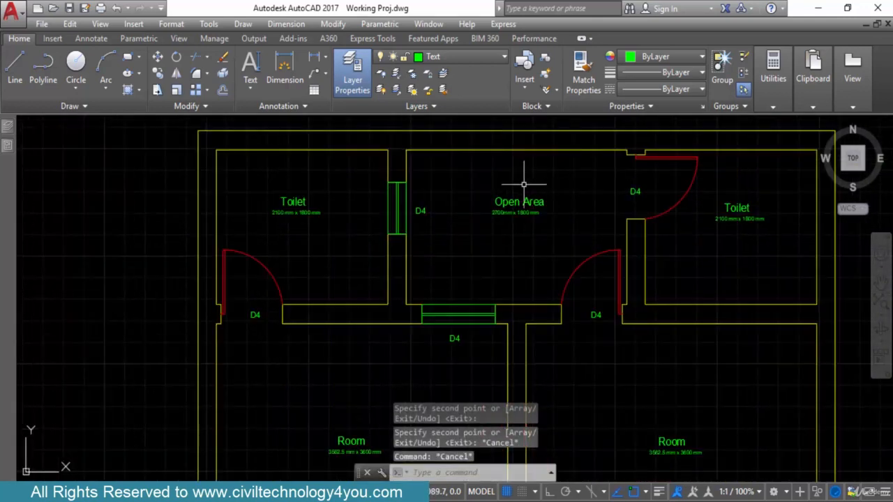
left_click(313, 244)
left_click(315, 245)
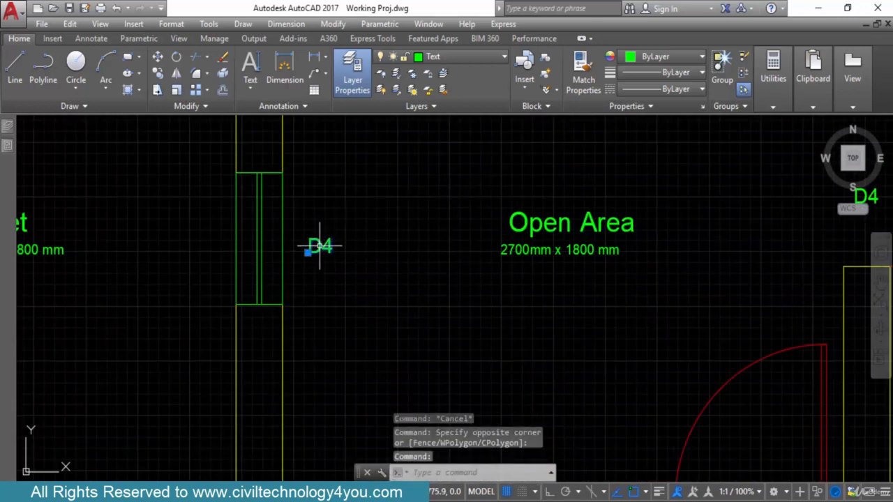
double_click(324, 245)
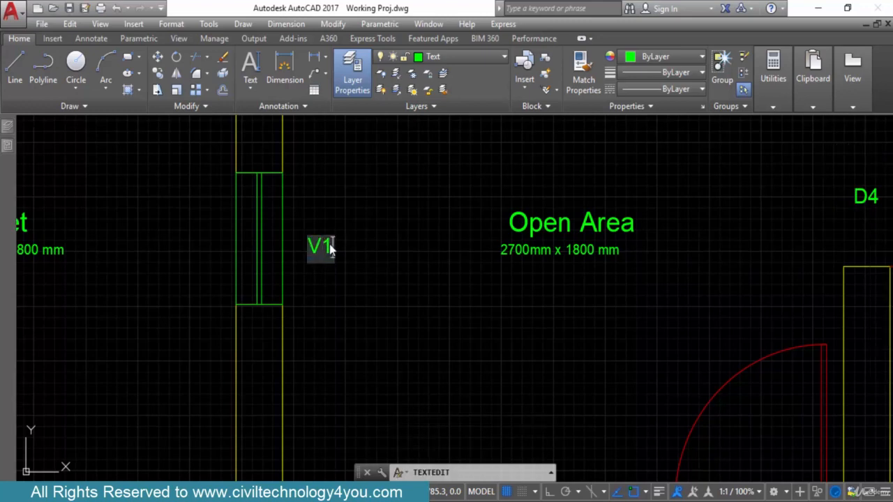
type("V1")
left_click(344, 274)
Step: Change the tag of the window between the upper Open Area and the room below it to W3
scroll(355, 293, "down", 3)
scroll(385, 260, "up", 2)
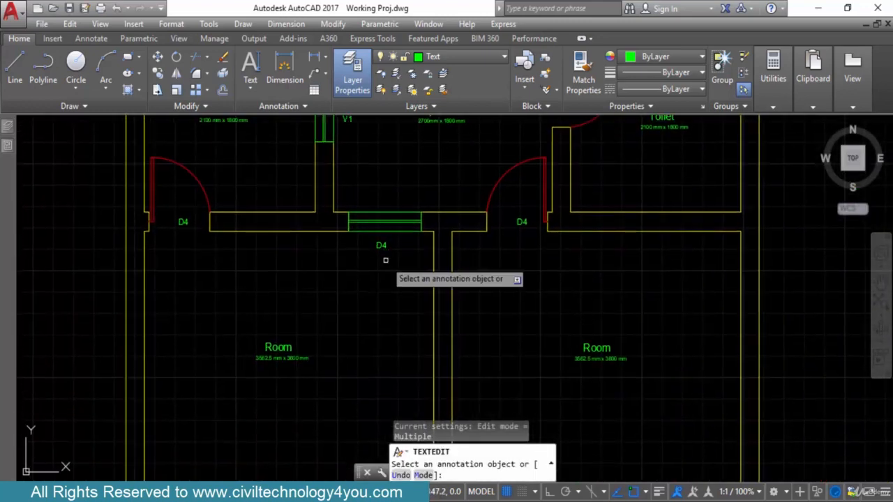
scroll(392, 265, "up", 4)
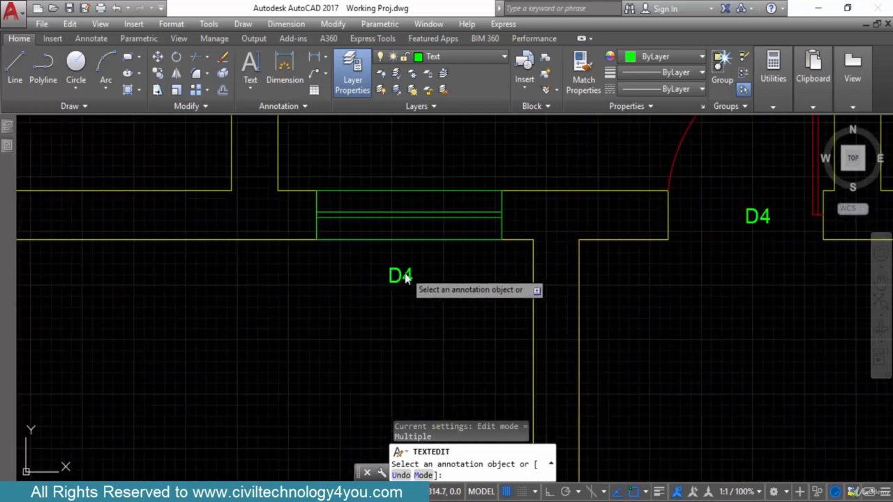
left_click(404, 276)
scroll(406, 283, "down", 2)
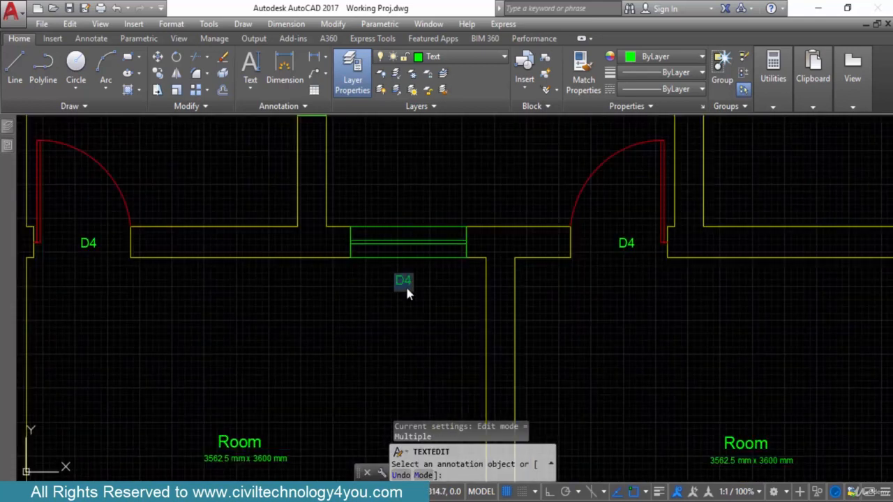
key("Return")
Step: Change the tags of the two room doorways opening onto the TV Lounge to D3
scroll(419, 293, "down", 4)
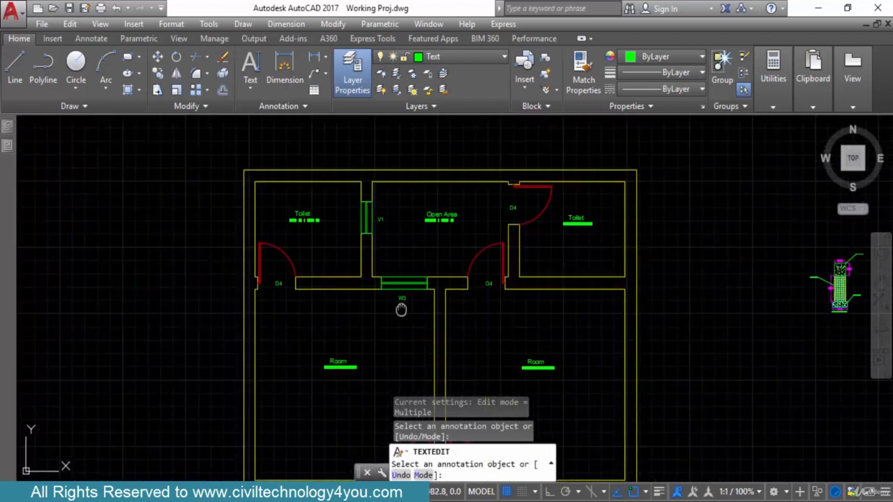
scroll(484, 284, "up", 2)
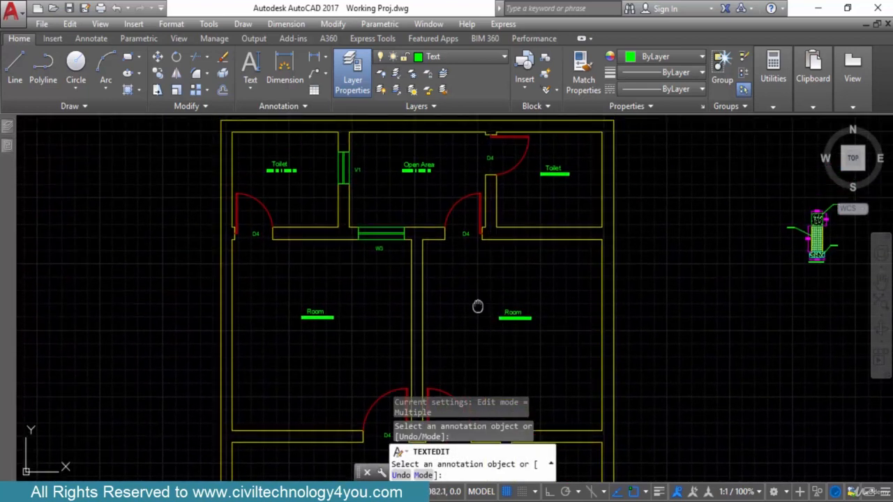
scroll(479, 305, "up", 4)
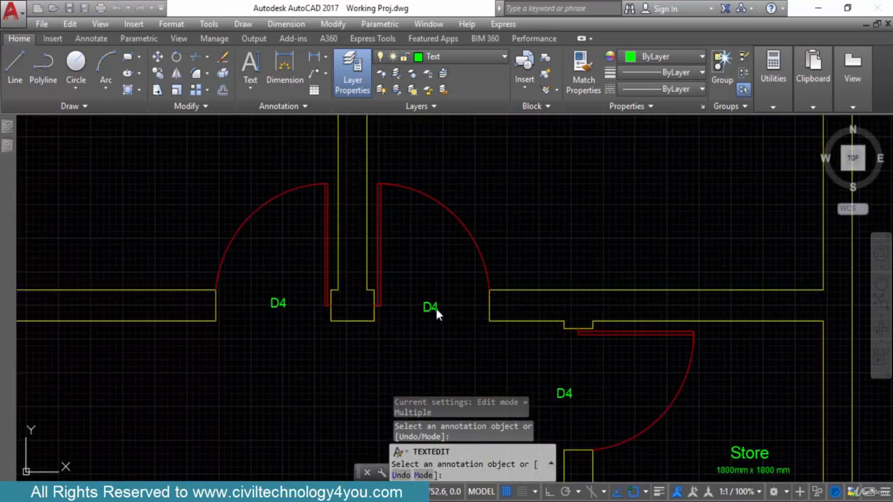
scroll(434, 311, "up", 4)
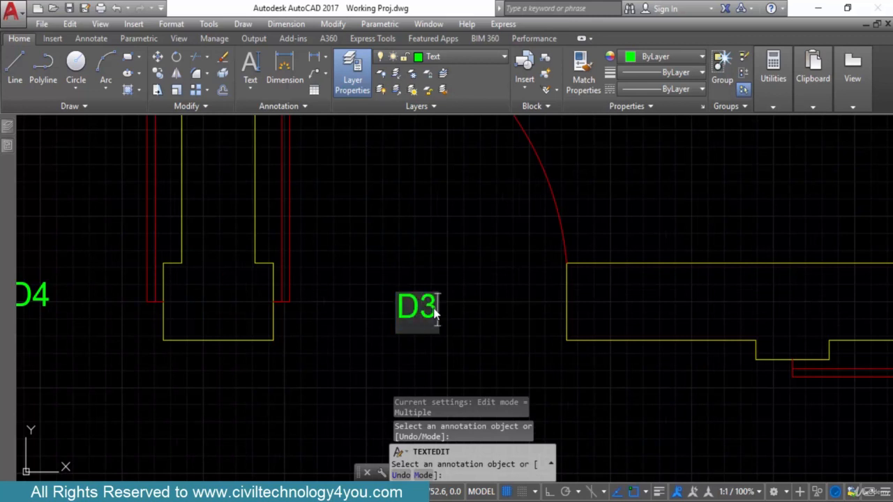
scroll(435, 312, "down", 2)
middle_click_drag(246, 312, 299, 305)
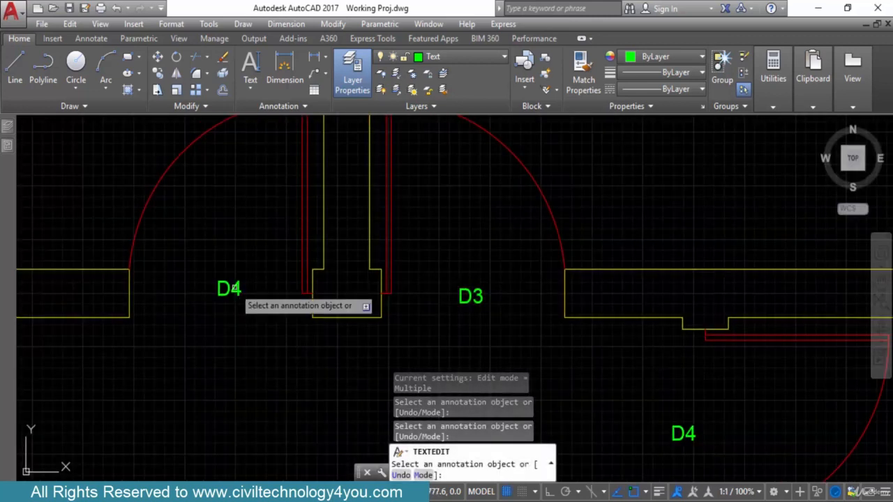
type("3")
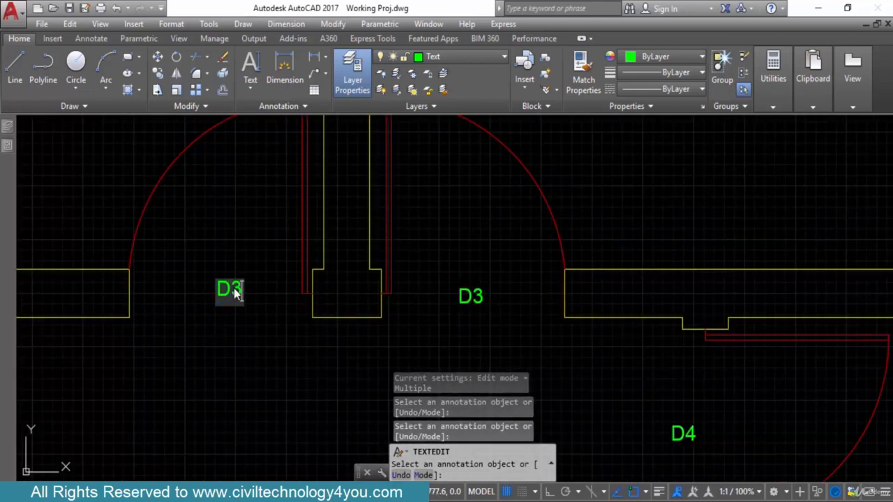
key("Return")
Step: Change the Store and Kitchen doorway tags to D3
scroll(273, 321, "down", 4)
middle_click_drag(272, 318, 309, 183)
scroll(444, 248, "up", 2)
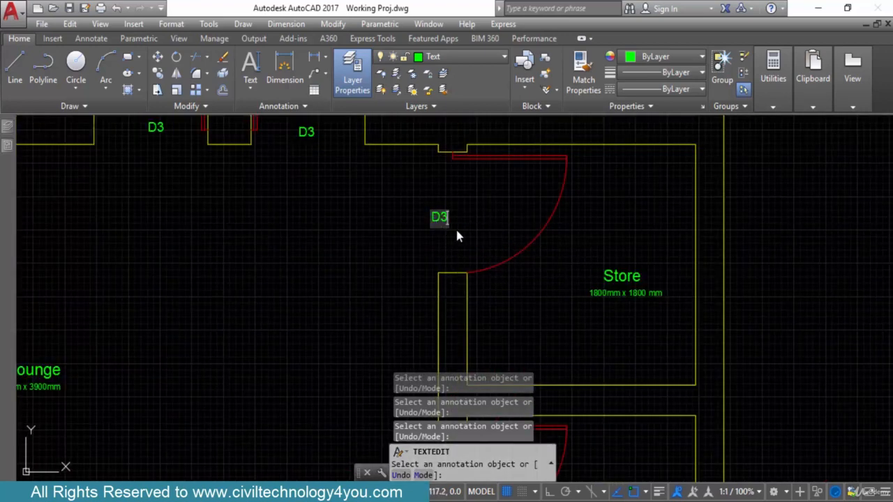
scroll(453, 232, "down", 4)
scroll(457, 266, "up", 2)
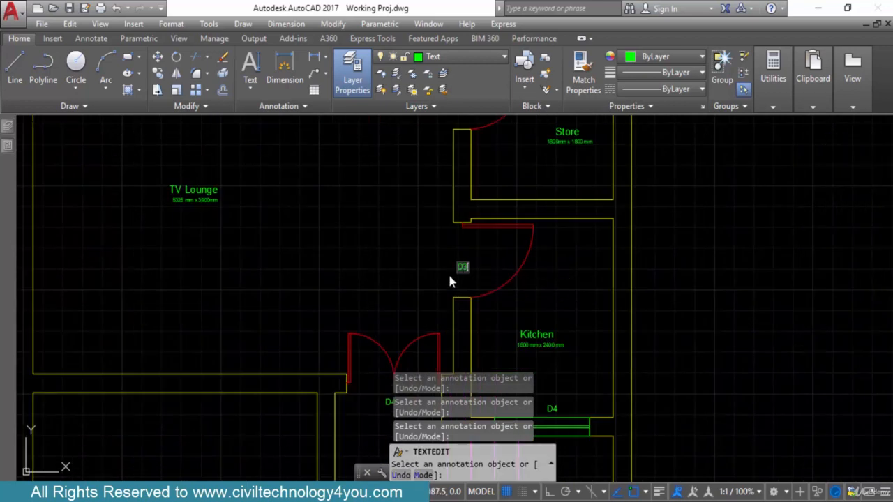
Step: Change the tag of the double door between the TV Lounge and the Carporch to D2
scroll(450, 286, "down", 2)
scroll(412, 320, "up", 4)
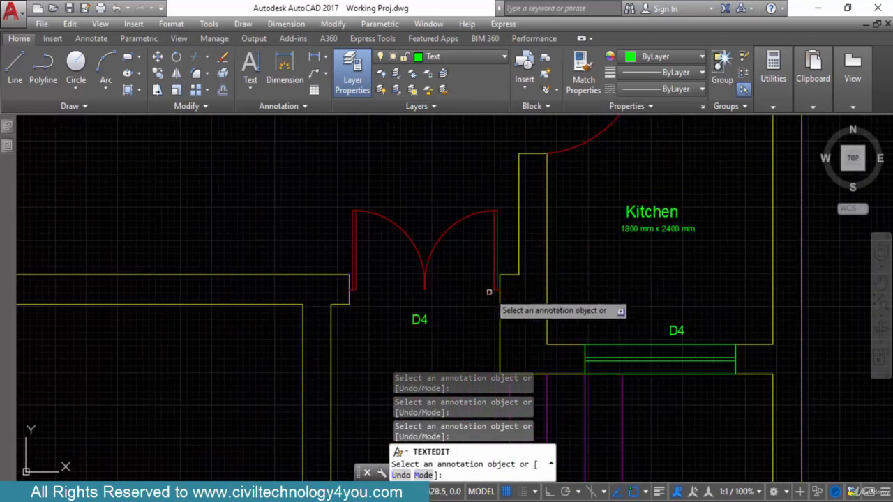
left_click(420, 321)
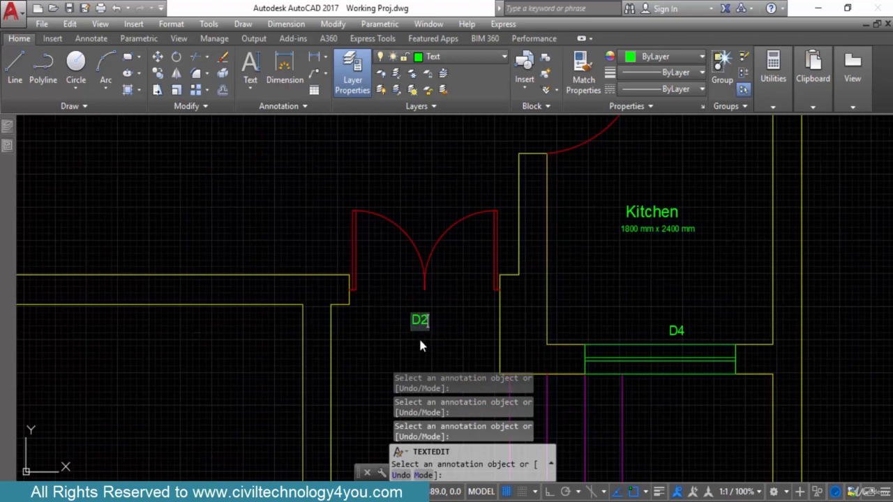
key("Return")
Step: Replace the D4 text at the Kitchen window with a W-series window tag
scroll(432, 314, "down", 3)
middle_click_drag(620, 304, 660, 164)
scroll(657, 161, "up", 3)
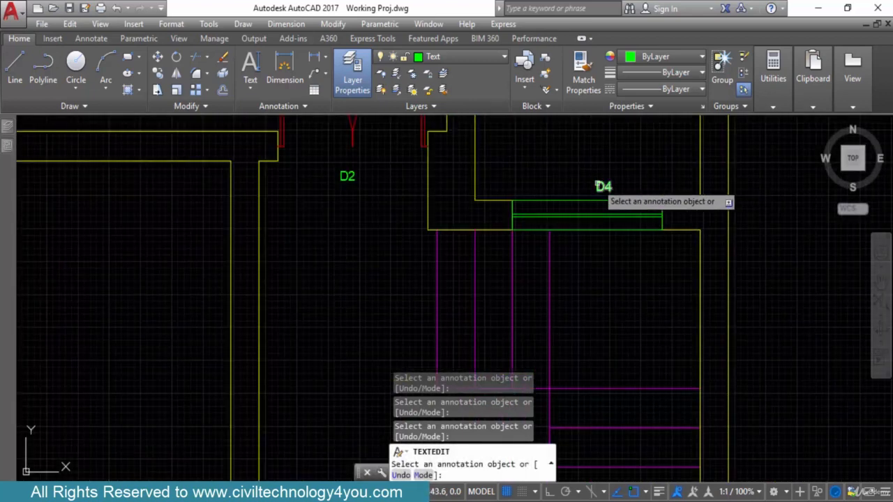
left_click(605, 188)
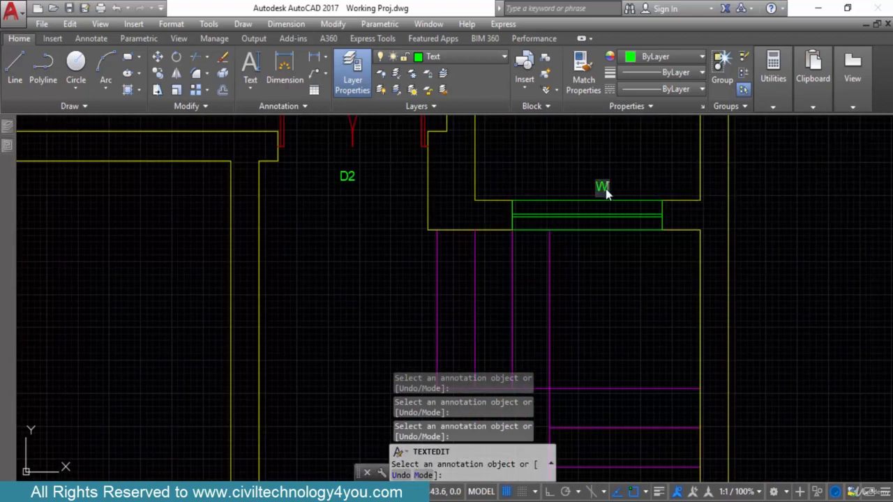
key("Return")
Step: Change the tag of the doorway between the Drawing Room and the Carporch to D3
scroll(351, 251, "down", 3)
mouse_move(351, 252)
middle_mouse_down()
mouse_move(404, 245)
mouse_move(381, 277)
middle_mouse_up()
scroll(329, 317, "up", 3)
left_click(323, 332)
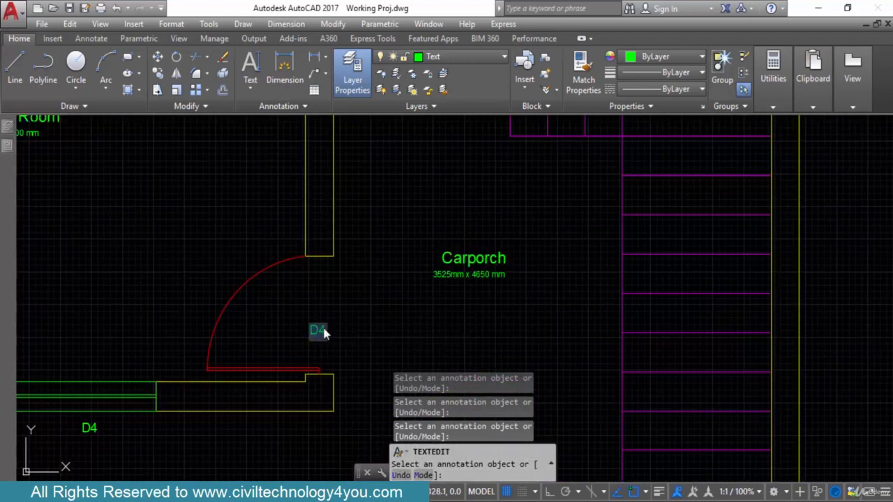
Step: Change the tag of the Drawing Room window facing the lower Open Area to W1
scroll(324, 332, "down", 3)
mouse_move(397, 233)
middle_mouse_down()
mouse_move(385, 325)
mouse_move(356, 380)
mouse_move(390, 268)
middle_mouse_up()
scroll(210, 377, "up", 2)
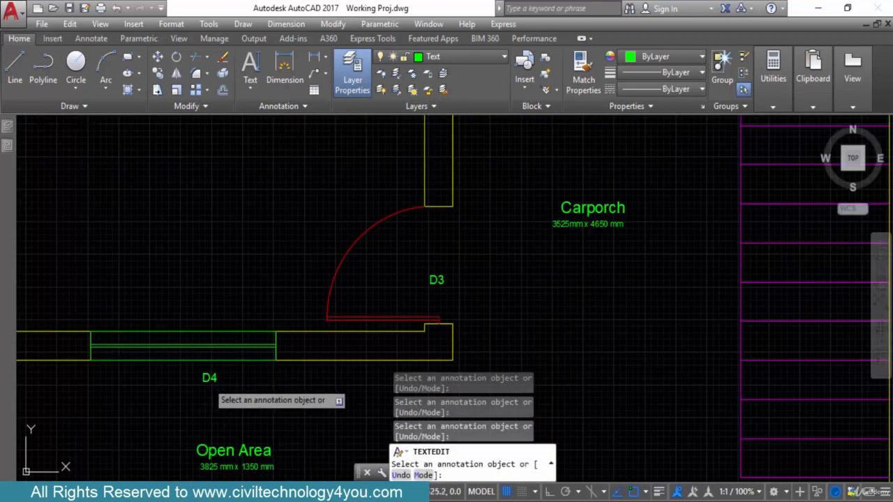
left_click(212, 385)
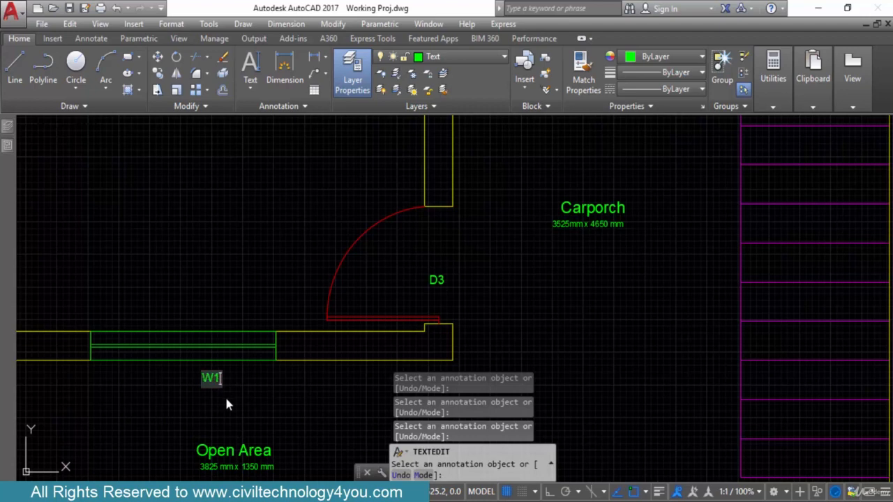
left_click(335, 401)
Step: Review the door and window tags throughout the floor plan, from the Carporch up to the toilets and back
scroll(336, 401, "down", 4)
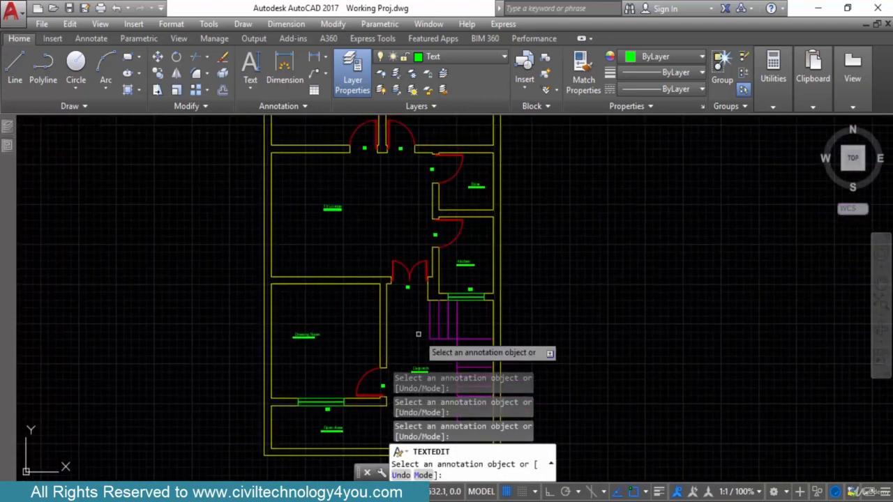
middle_click_drag(419, 335, 418, 370)
scroll(419, 253, "up", 5)
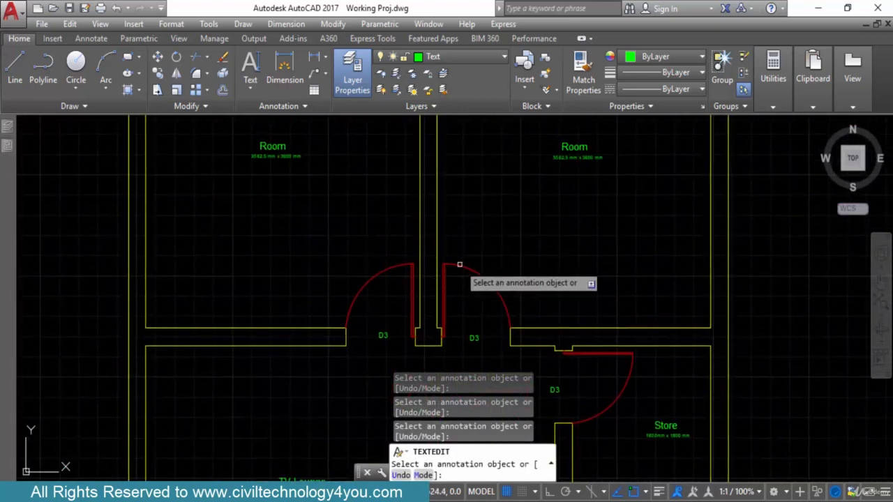
scroll(460, 264, "down", 6)
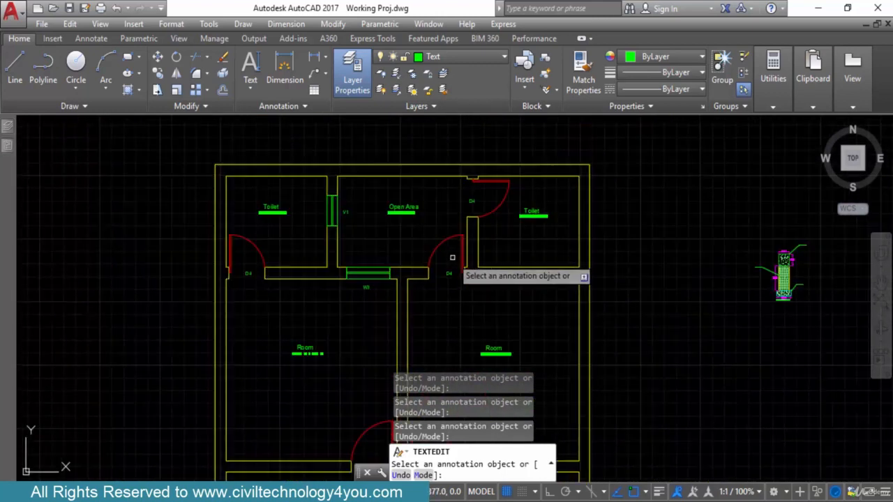
scroll(461, 207, "down", 2)
scroll(459, 269, "up", 5)
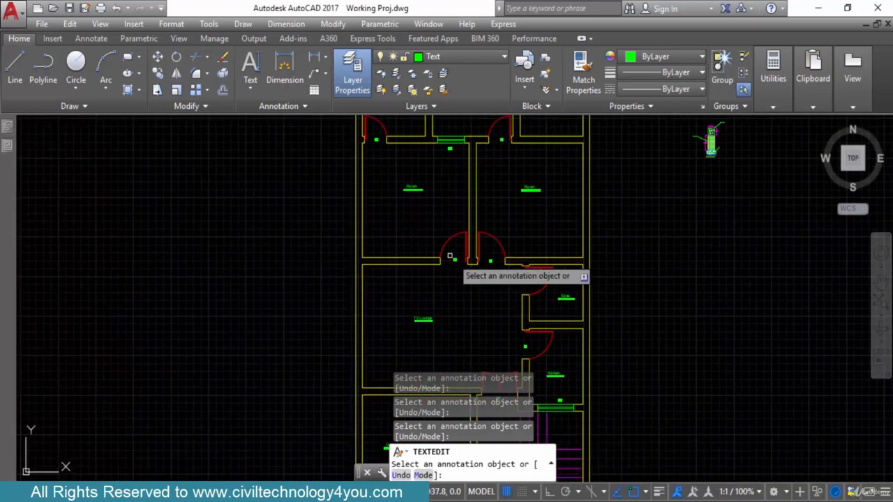
scroll(517, 234, "up", 2)
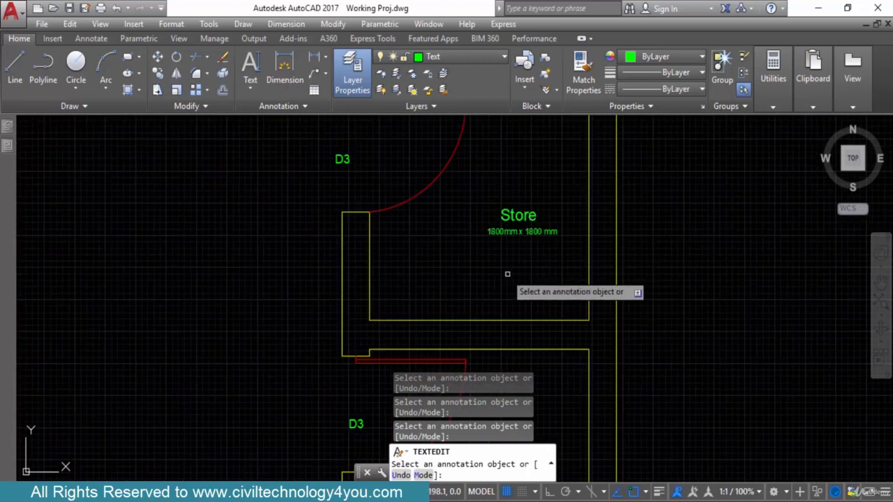
mouse_move(482, 306)
middle_mouse_down()
mouse_move(458, 247)
mouse_move(492, 200)
middle_mouse_up()
scroll(453, 254, "down", 4)
scroll(460, 260, "down", 2)
middle_click_drag(459, 261, 466, 218)
middle_click_drag(453, 273, 465, 226)
middle_click_drag(476, 272, 466, 381)
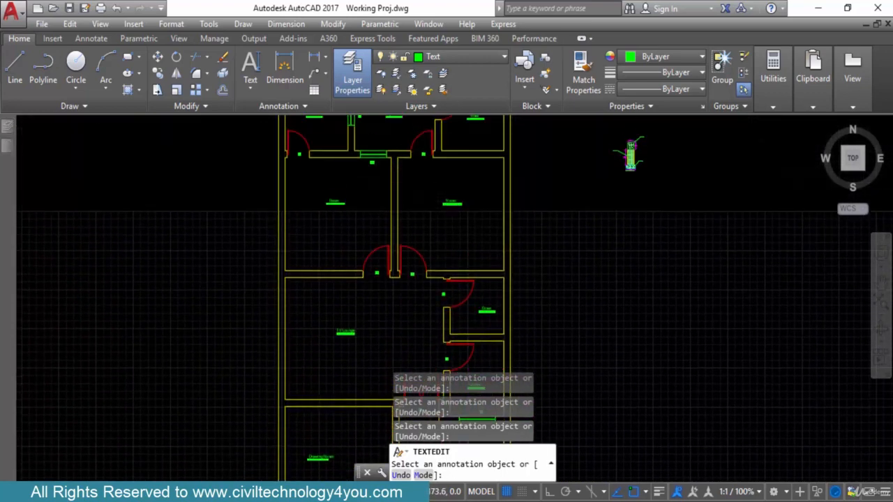